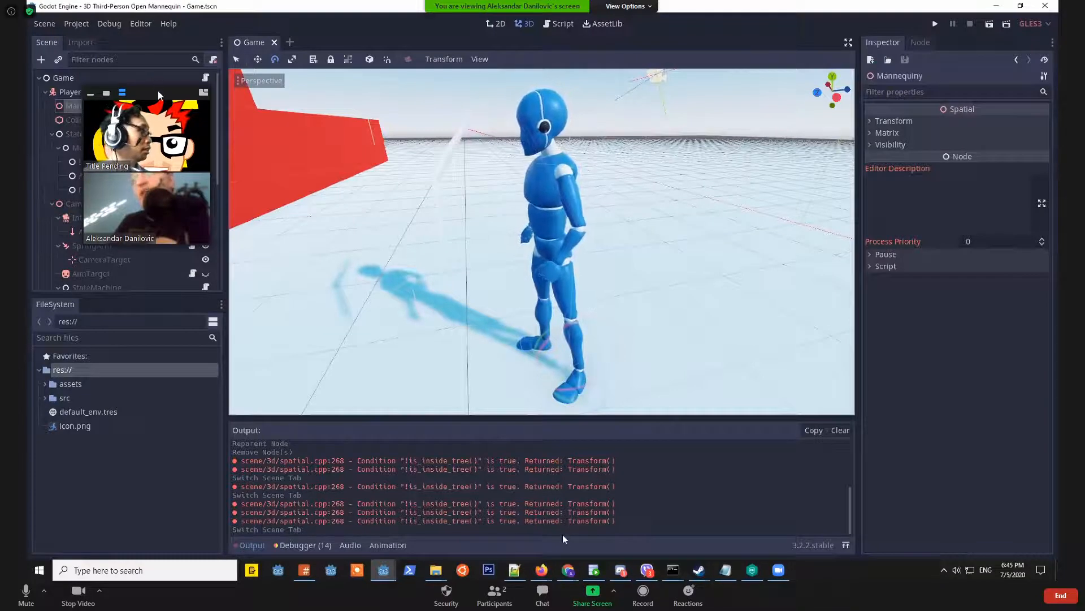
Select the SkeletonIK node under Skeleton and start its IK preview.
{"action": "left_click_drag", "start_coordinate": [158, 95], "coordinate": [955, 362]}
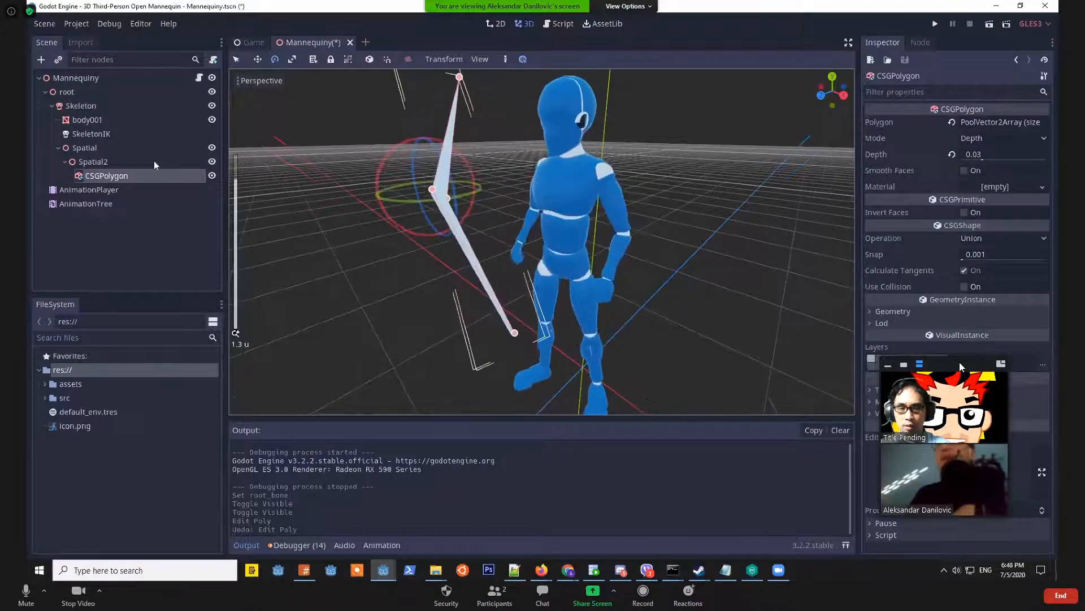
{"action": "left_click", "coordinate": [93, 161]}
{"action": "left_click", "coordinate": [115, 149]}
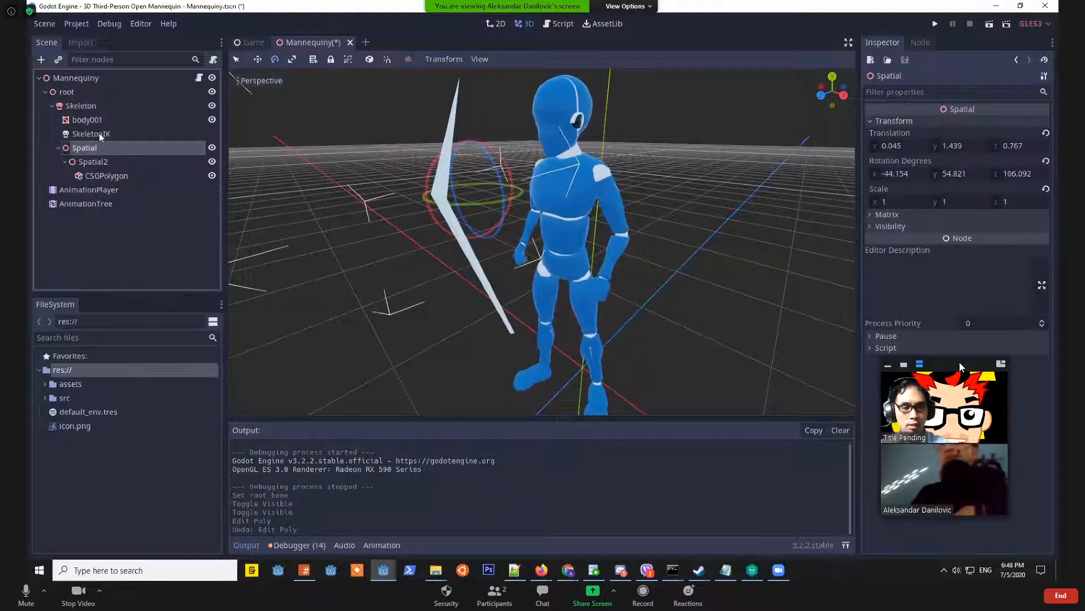
{"action": "left_click", "coordinate": [99, 136]}
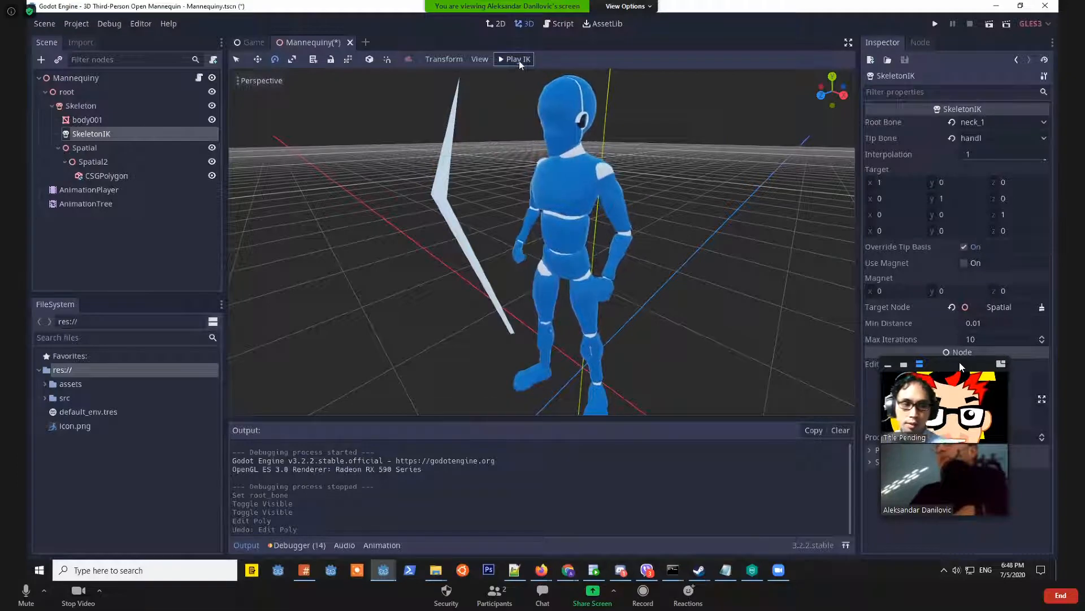
{"action": "left_click", "coordinate": [514, 59]}
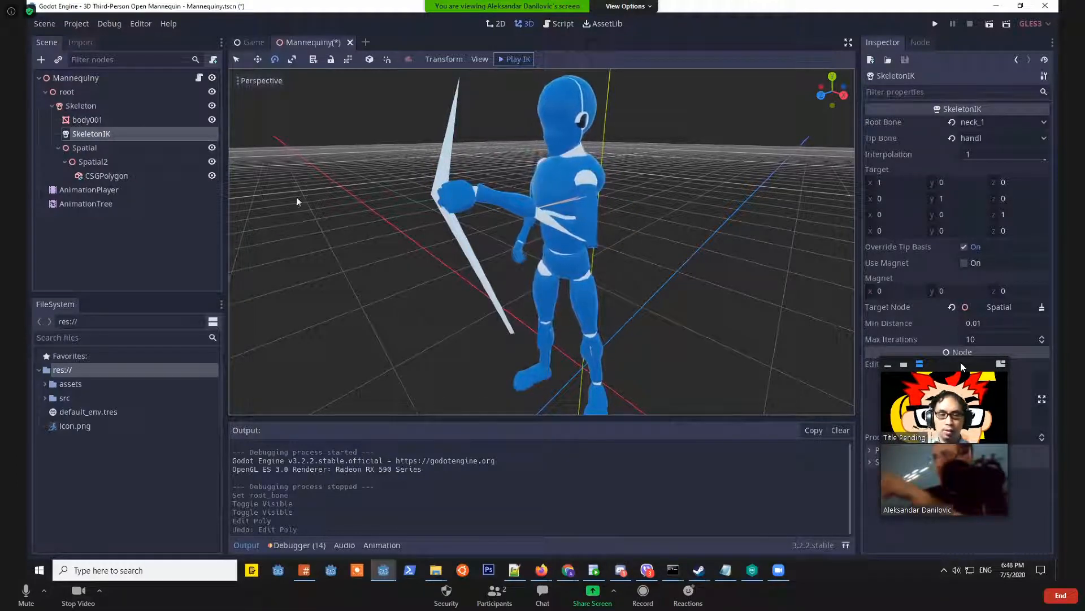
Try CSGPolygon as SkeletonIK's target node, switch the target to Spatial2, and restart the IK preview.
{"action": "left_click", "coordinate": [998, 307]}
{"action": "double_click", "coordinate": [229, 208]}
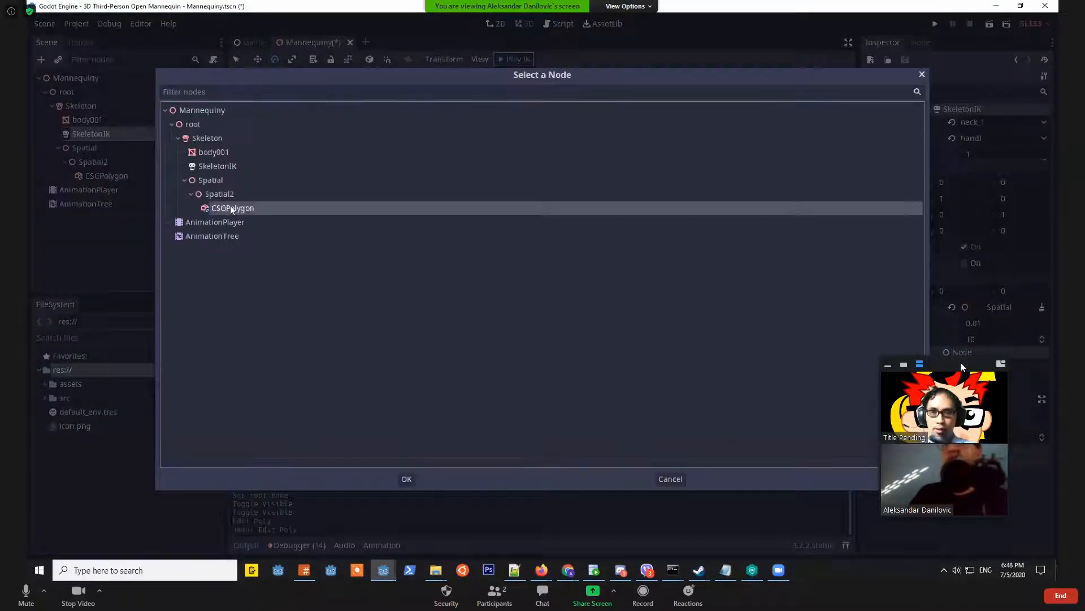
{"action": "left_click", "coordinate": [993, 308]}
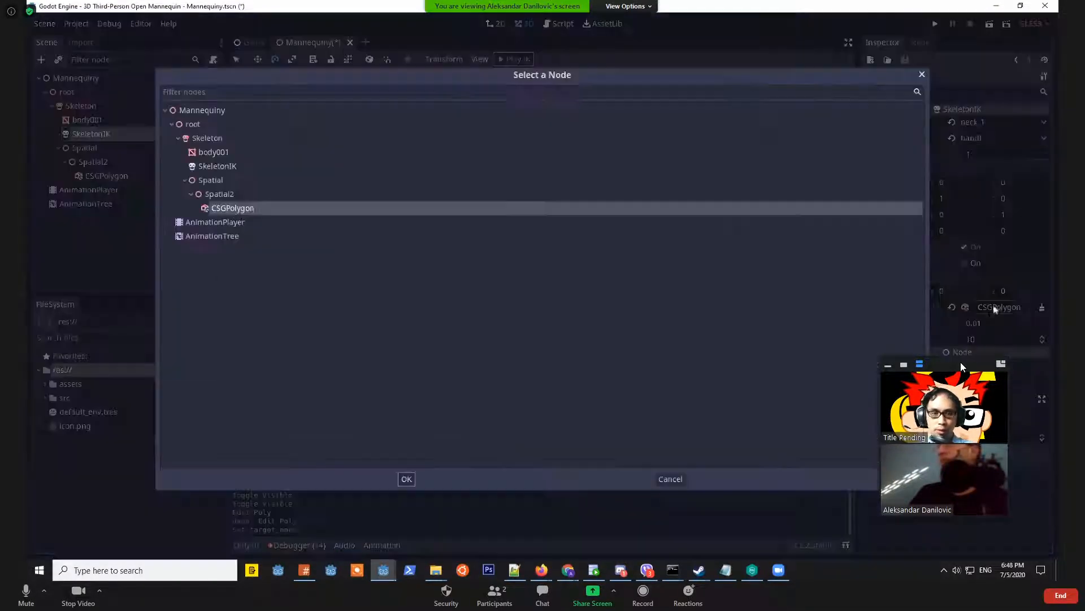
{"action": "double_click", "coordinate": [220, 194]}
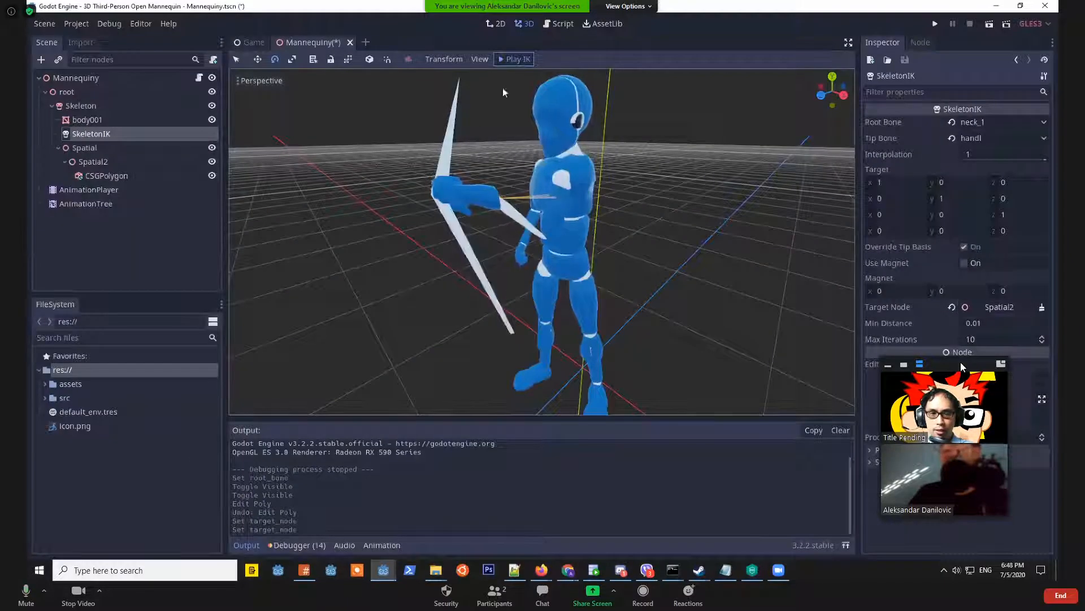
{"action": "left_click", "coordinate": [516, 63]}
{"action": "left_click", "coordinate": [518, 63]}
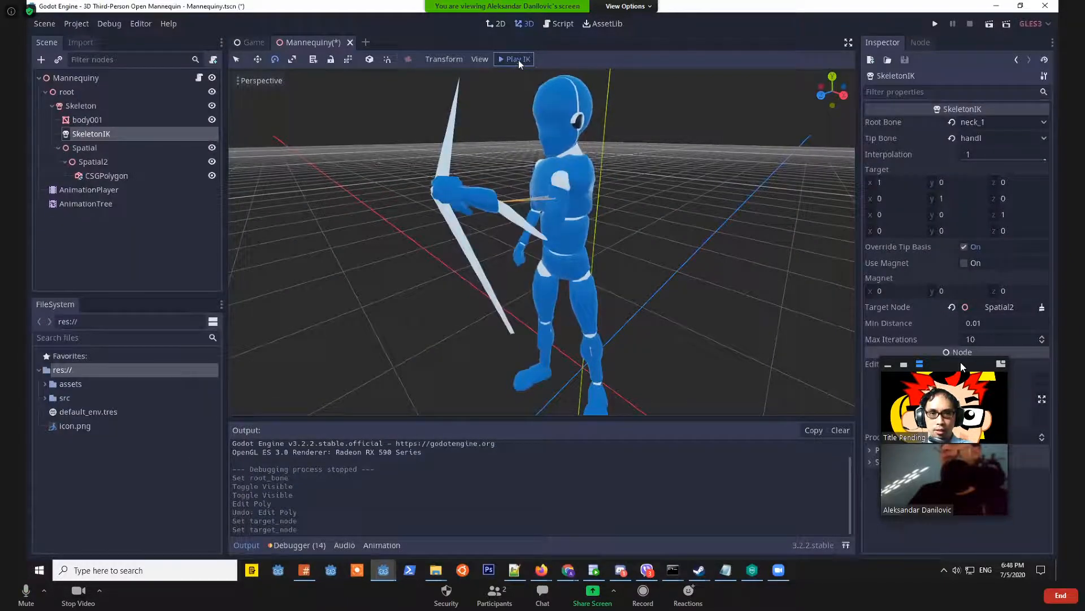
Set SkeletonIK's root bone to upperarml.
{"action": "left_click", "coordinate": [998, 122]}
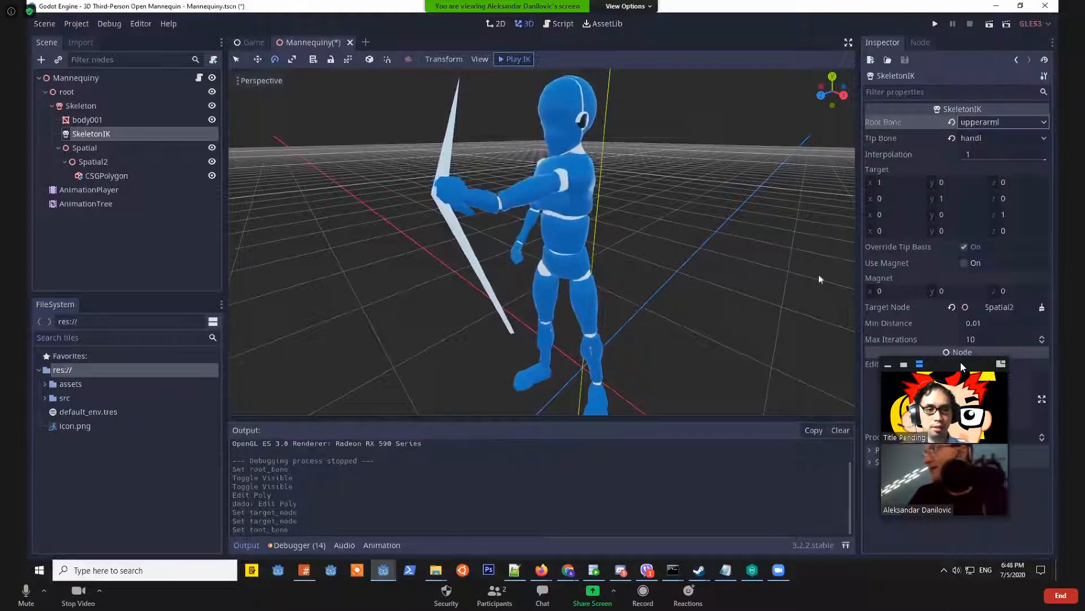
{"action": "left_click_drag", "start_coordinate": [961, 362], "coordinate": [845, 378]}
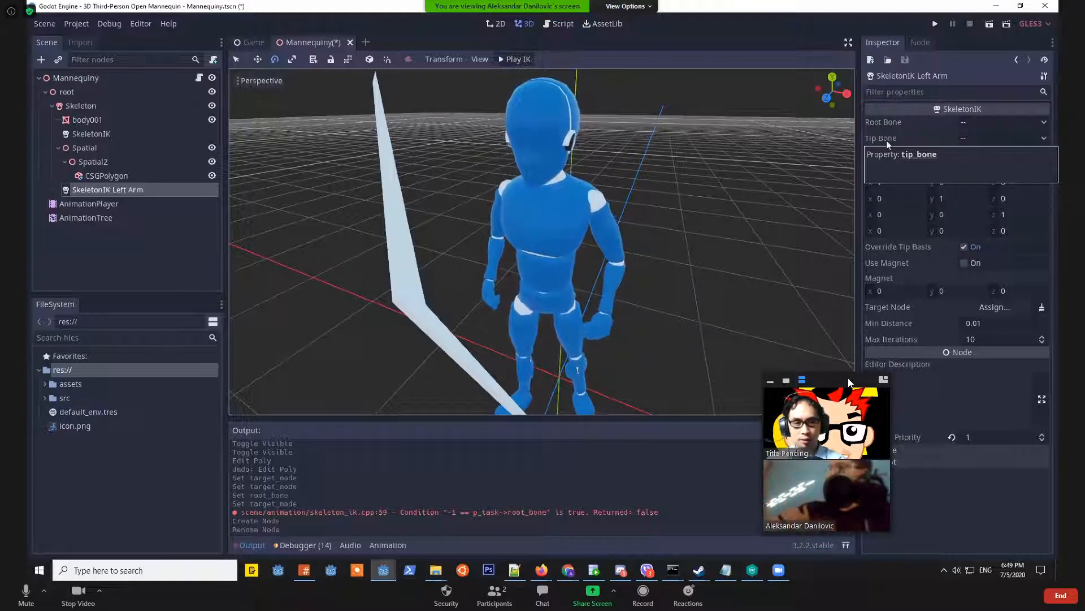
Set the root bone of SkeletonIK Left Arm to upperarmr and its tip bone to handr.
{"action": "left_click_drag", "start_coordinate": [847, 377], "coordinate": [797, 254]}
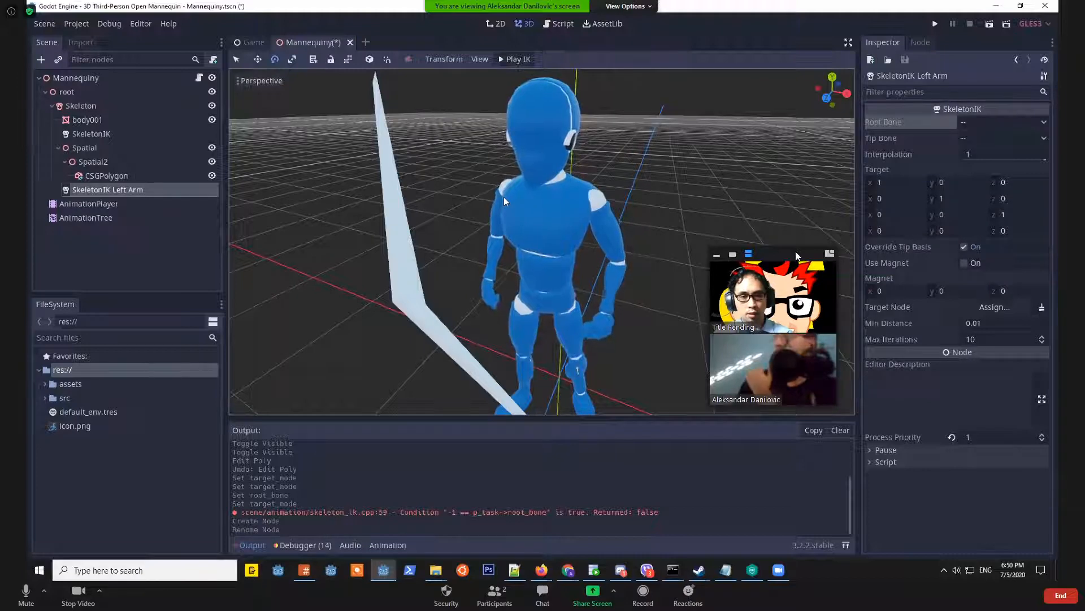
{"action": "left_click", "coordinate": [974, 126]}
{"action": "scroll", "coordinate": [990, 356], "scroll_direction": "down", "scroll_amount": 1}
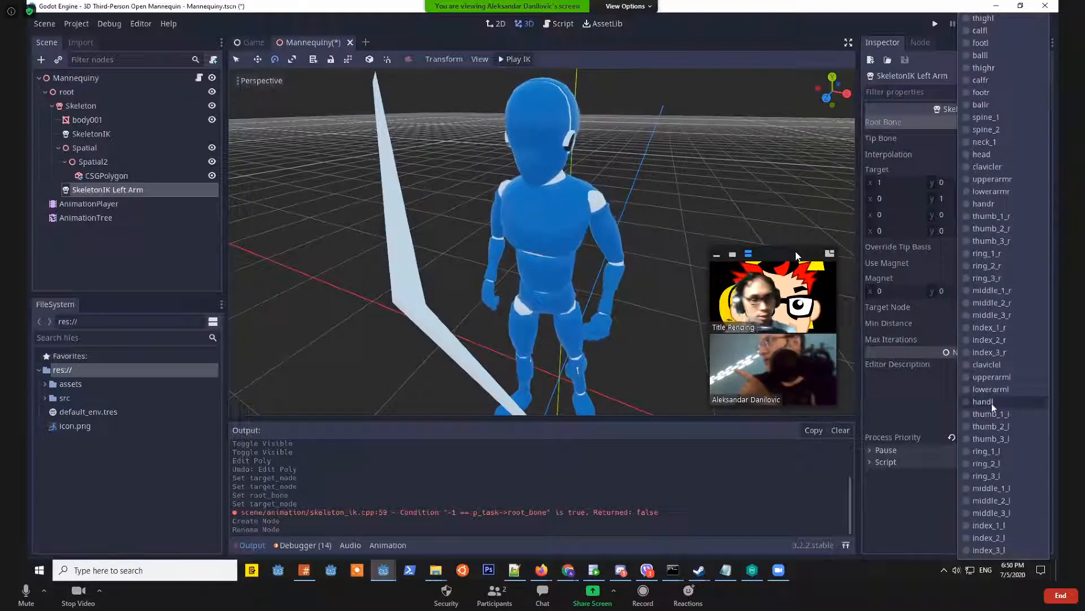
{"action": "scroll", "coordinate": [996, 405], "scroll_direction": "up", "scroll_amount": 1}
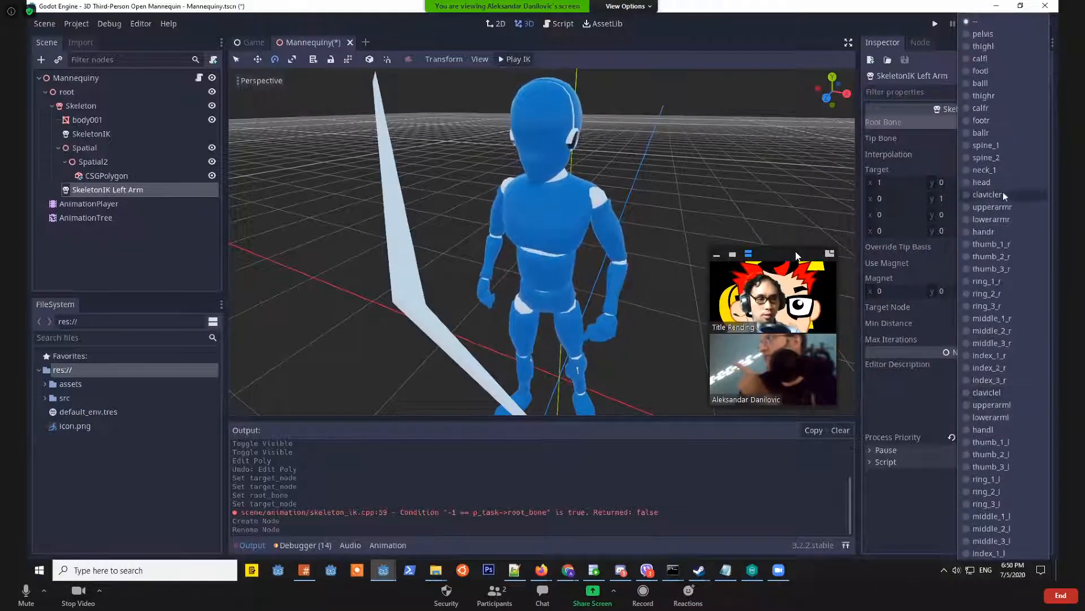
{"action": "left_click", "coordinate": [996, 207]}
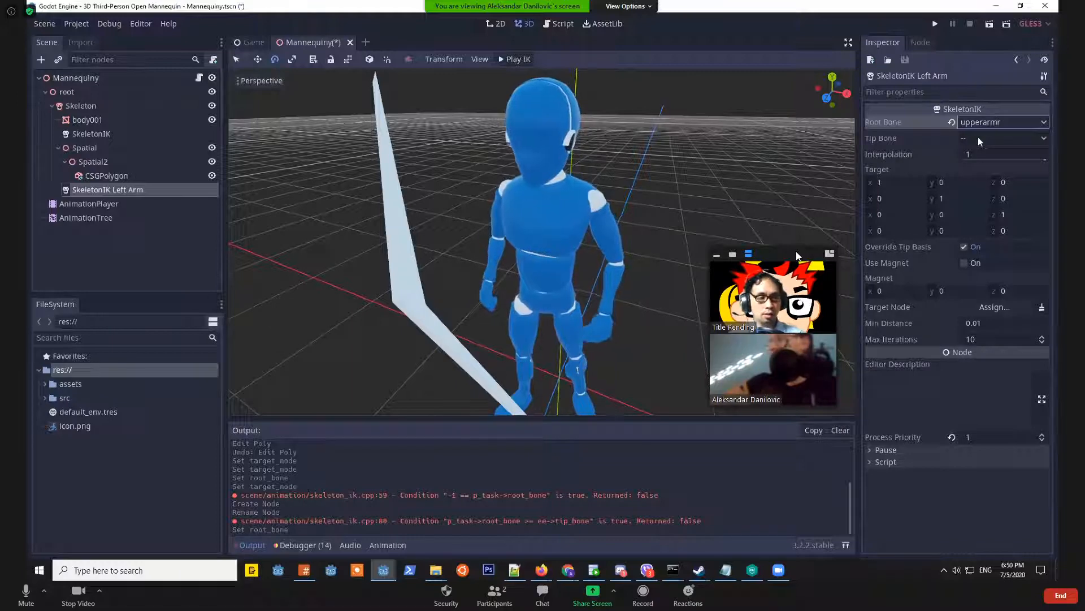
{"action": "left_click", "coordinate": [980, 139]}
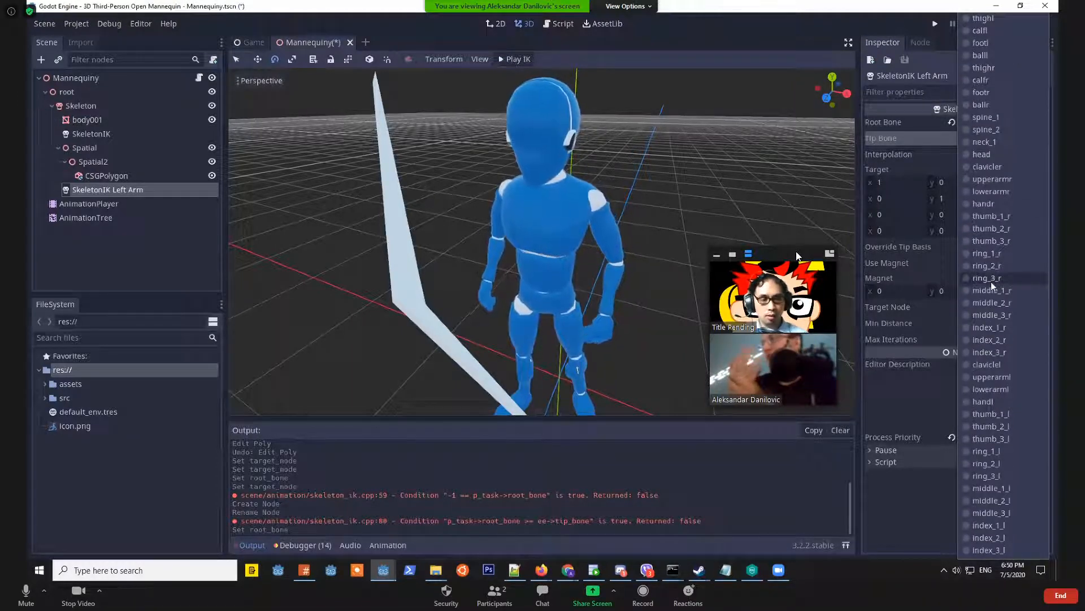
{"action": "scroll", "coordinate": [1001, 288], "scroll_direction": "up", "scroll_amount": 2}
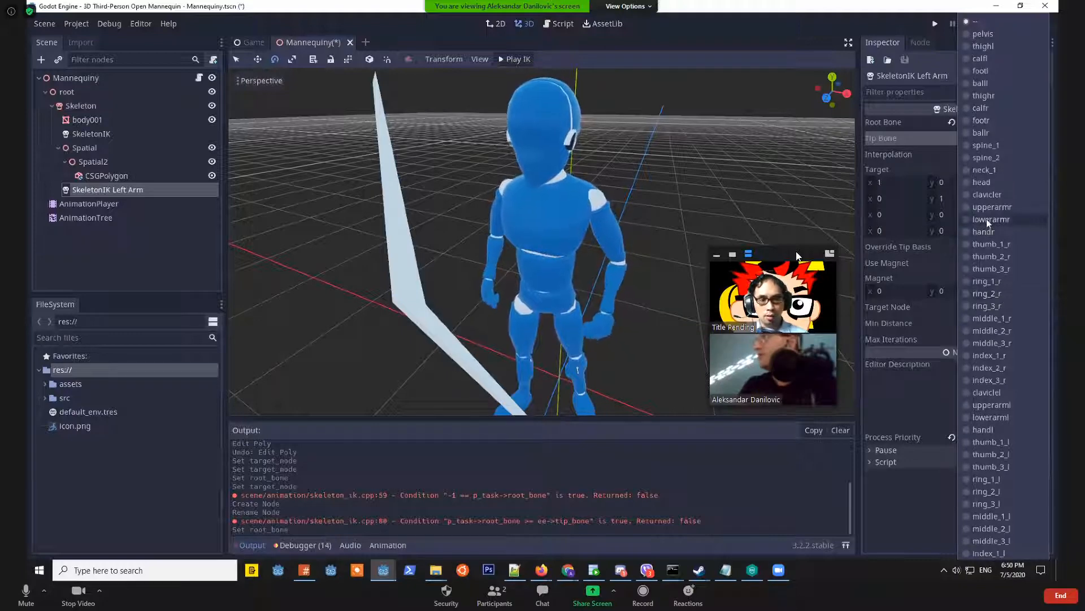
{"action": "left_click", "coordinate": [983, 232]}
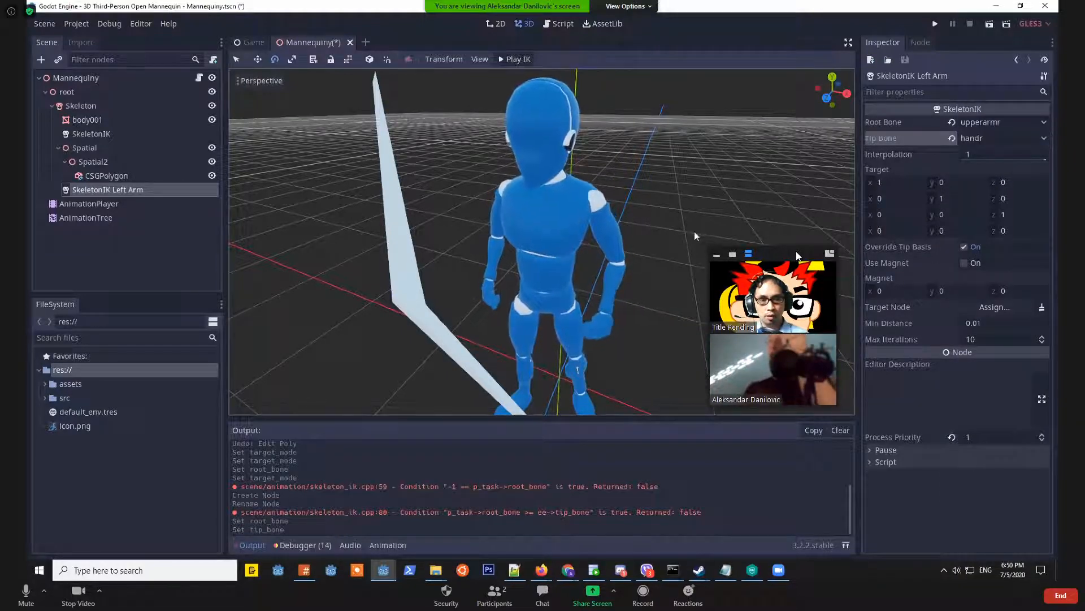
Position the Spatial Left Arm node in front of the mannequin's chest, checking it from several angles.
{"action": "middle_click_drag", "start_coordinate": [695, 236], "coordinate": [706, 238]}
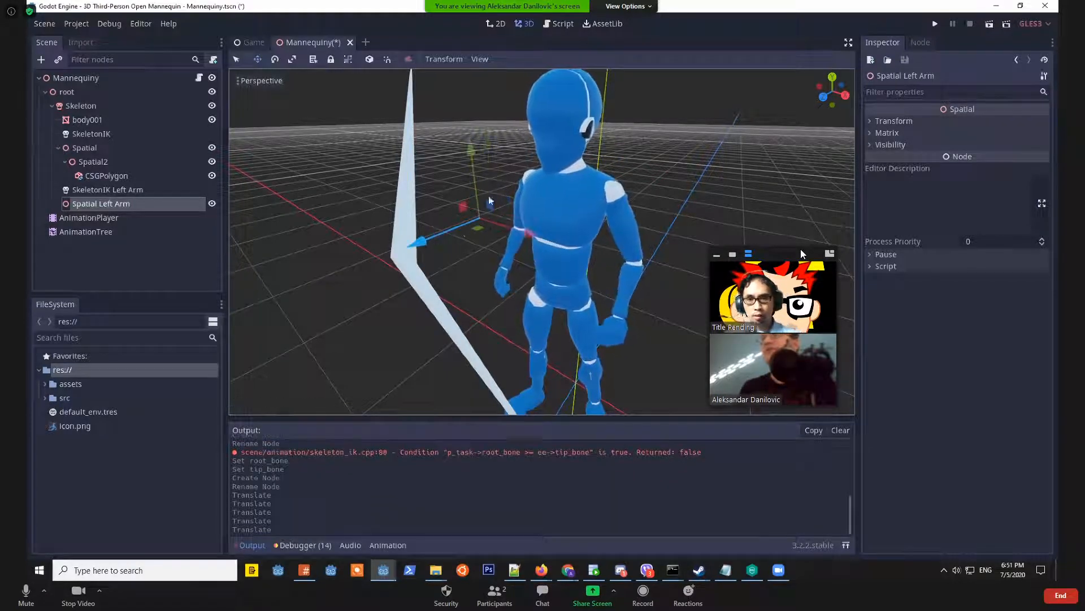
{"action": "middle_click_drag", "start_coordinate": [465, 259], "coordinate": [641, 212]}
{"action": "left_click_drag", "start_coordinate": [681, 216], "coordinate": [622, 221]}
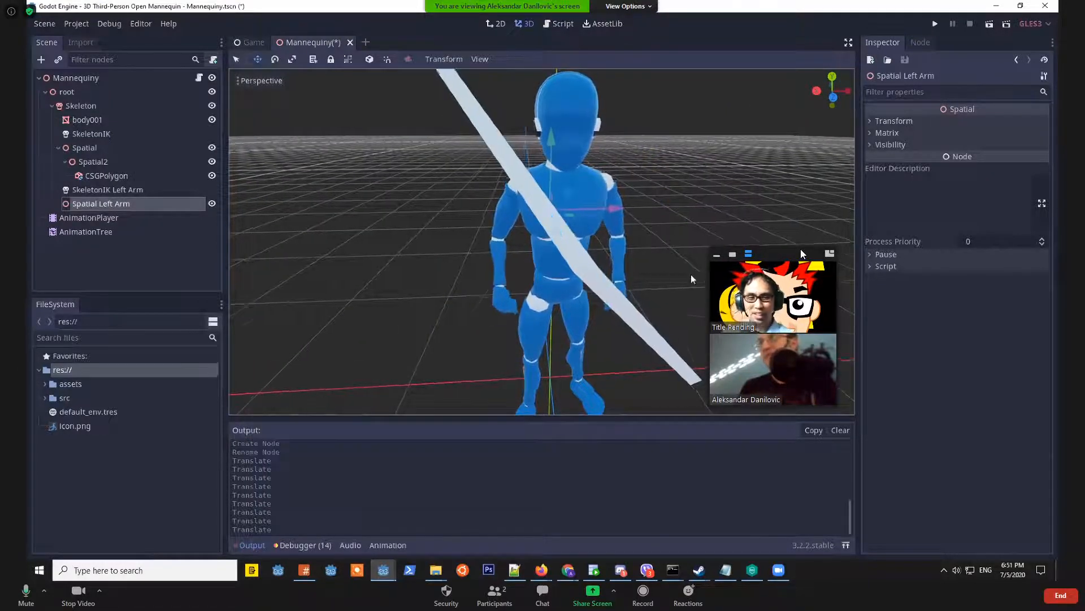
{"action": "middle_click_drag", "start_coordinate": [690, 273], "coordinate": [644, 287]}
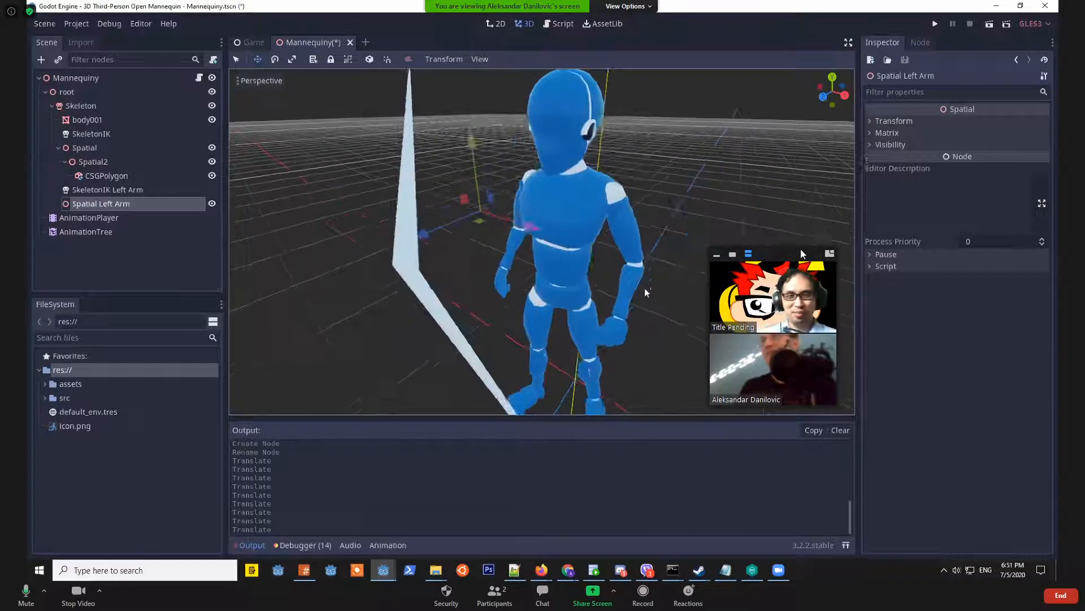
Assign Spatial Left Arm as the target node of SkeletonIK Left Arm and play the IK to inspect the arm pose.
{"action": "left_click", "coordinate": [96, 189]}
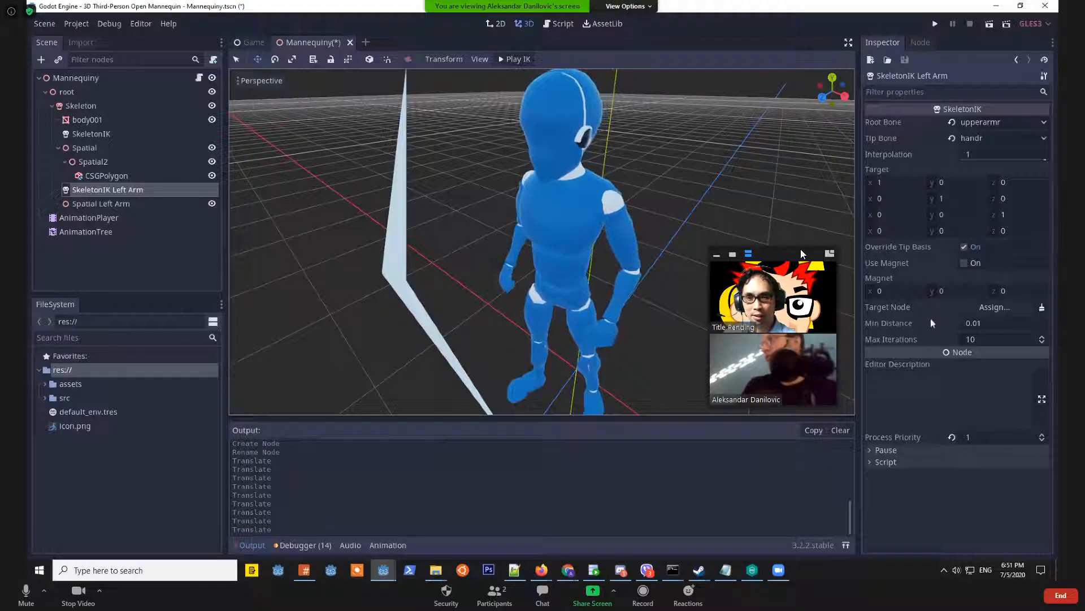
{"action": "left_click", "coordinate": [975, 306]}
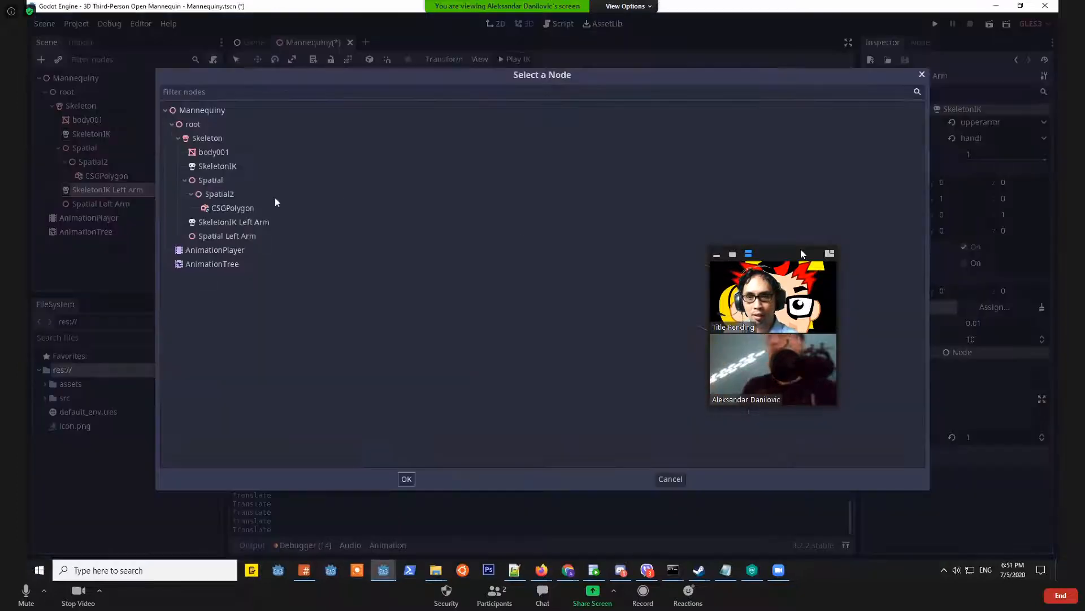
{"action": "double_click", "coordinate": [222, 236]}
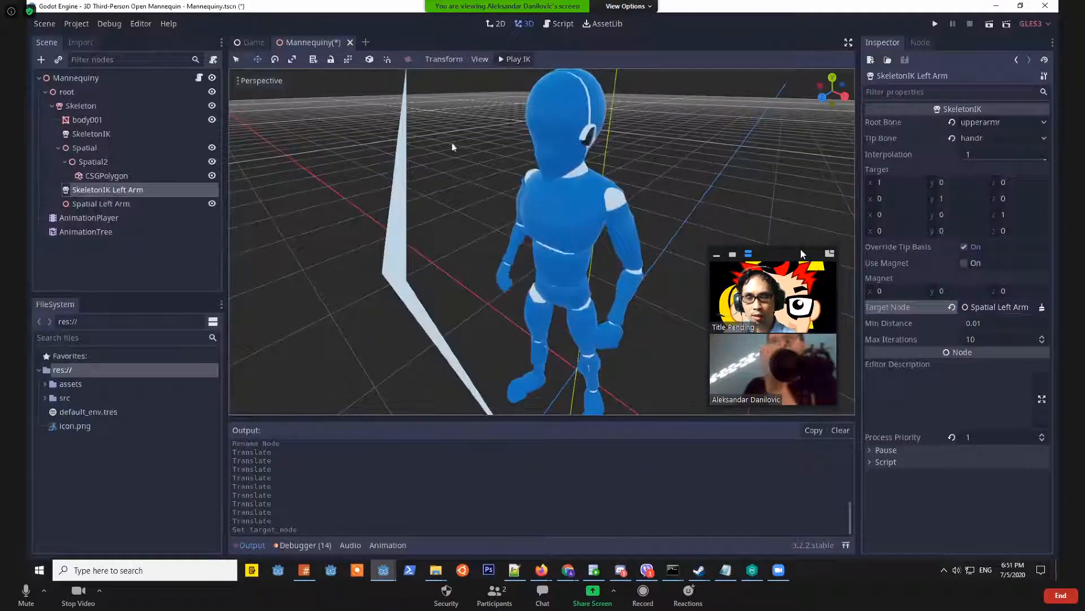
{"action": "left_click", "coordinate": [512, 58]}
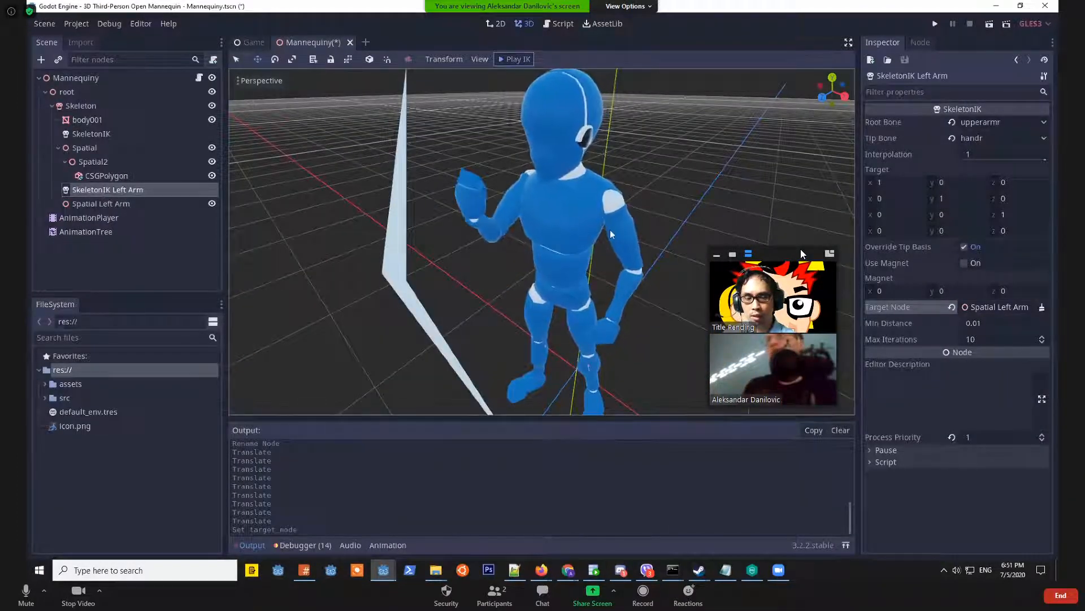
{"action": "mouse_move", "coordinate": [609, 230]}
{"action": "middle_mouse_down"}
{"action": "mouse_move", "coordinate": [580, 238]}
{"action": "mouse_move", "coordinate": [601, 230]}
{"action": "mouse_move", "coordinate": [594, 241]}
{"action": "middle_mouse_up"}
{"action": "scroll", "coordinate": [589, 228], "scroll_direction": "up", "scroll_amount": 5}
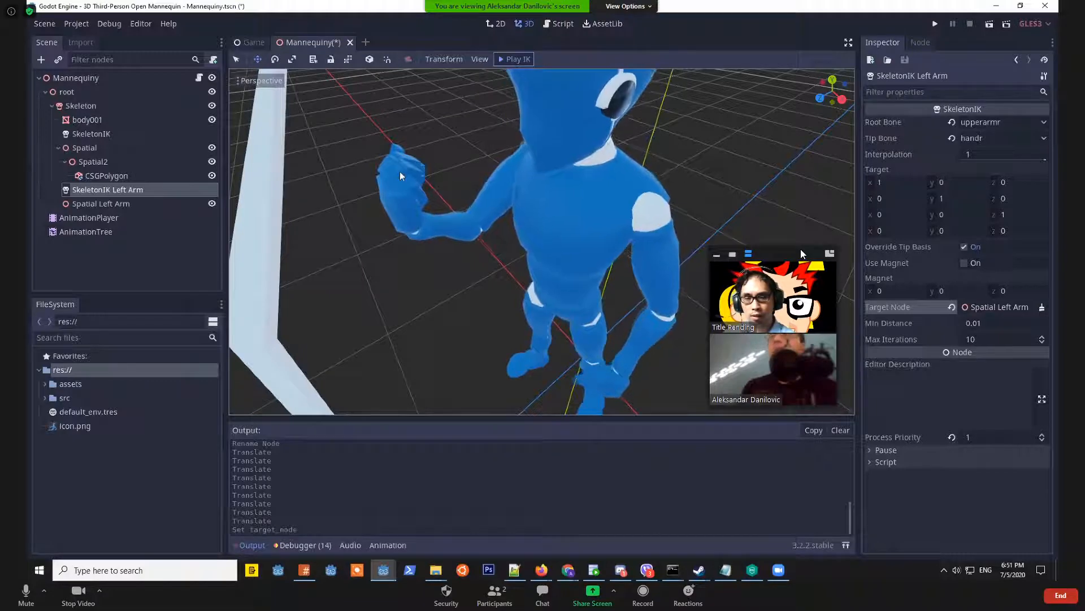
{"action": "middle_click_drag", "start_coordinate": [476, 267], "coordinate": [385, 239]}
{"action": "scroll", "coordinate": [385, 243], "scroll_direction": "down", "scroll_amount": 3}
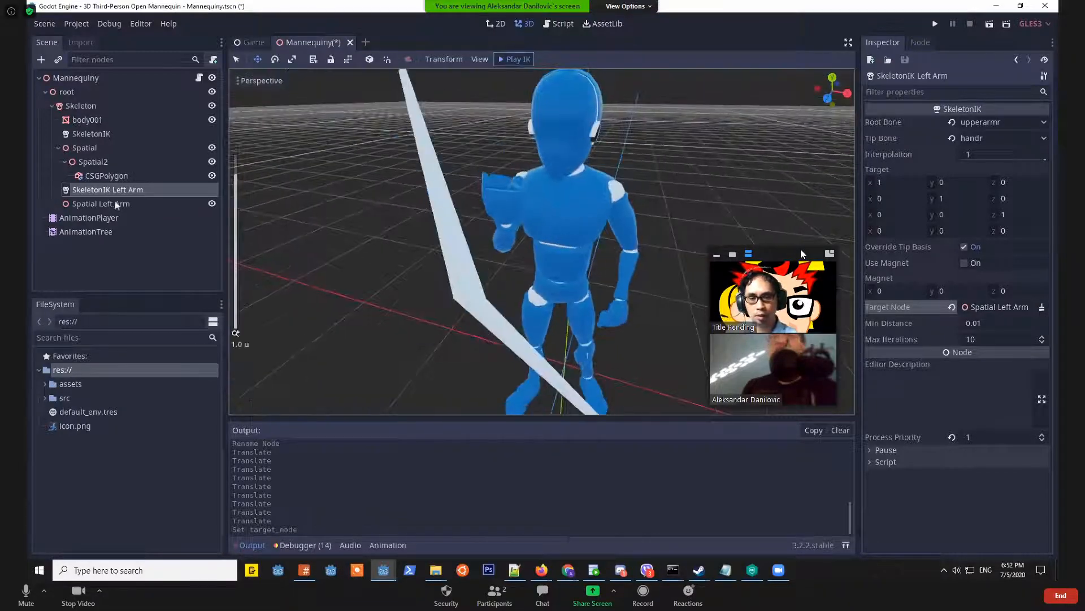
Add a CSGPolygon child node to Spatial Left Arm.
{"action": "left_click", "coordinate": [103, 204]}
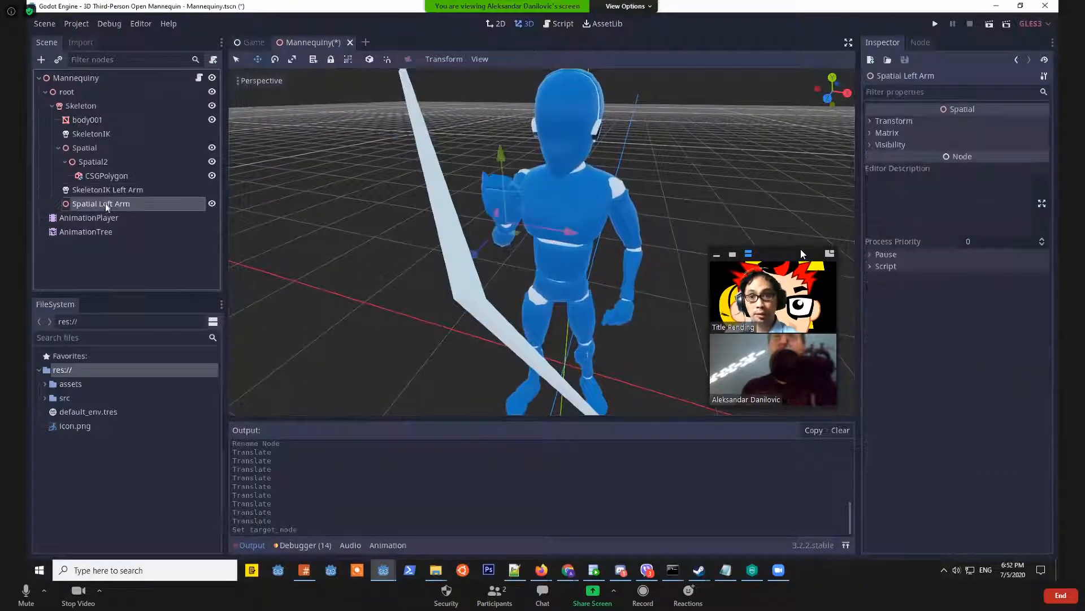
{"action": "right_click", "coordinate": [105, 203]}
{"action": "left_click", "coordinate": [185, 211]}
{"action": "type", "text": "cSGP"}
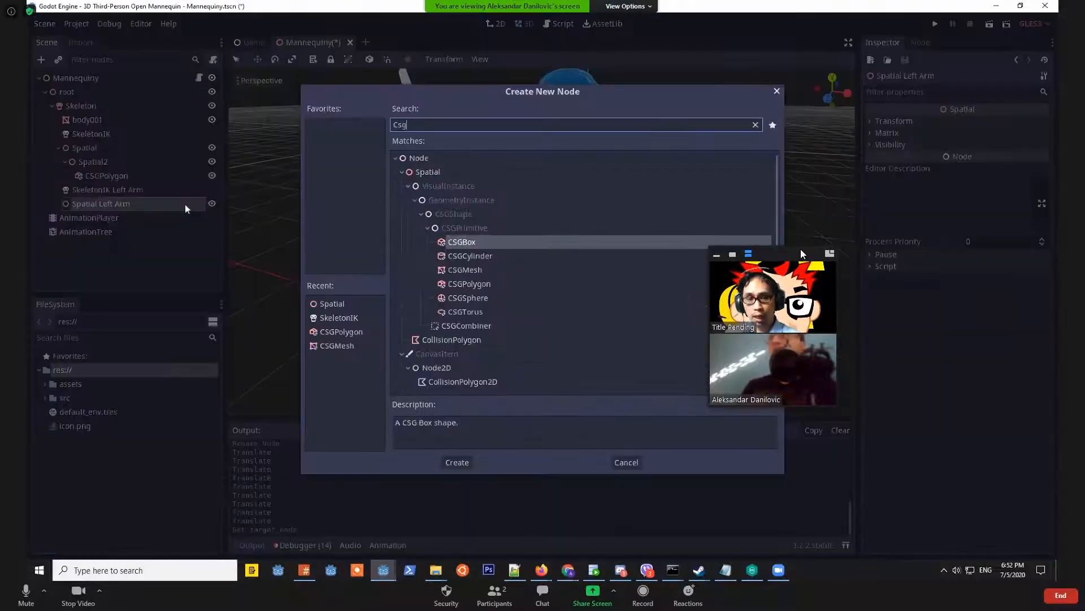
{"action": "type", "text": "oly"}
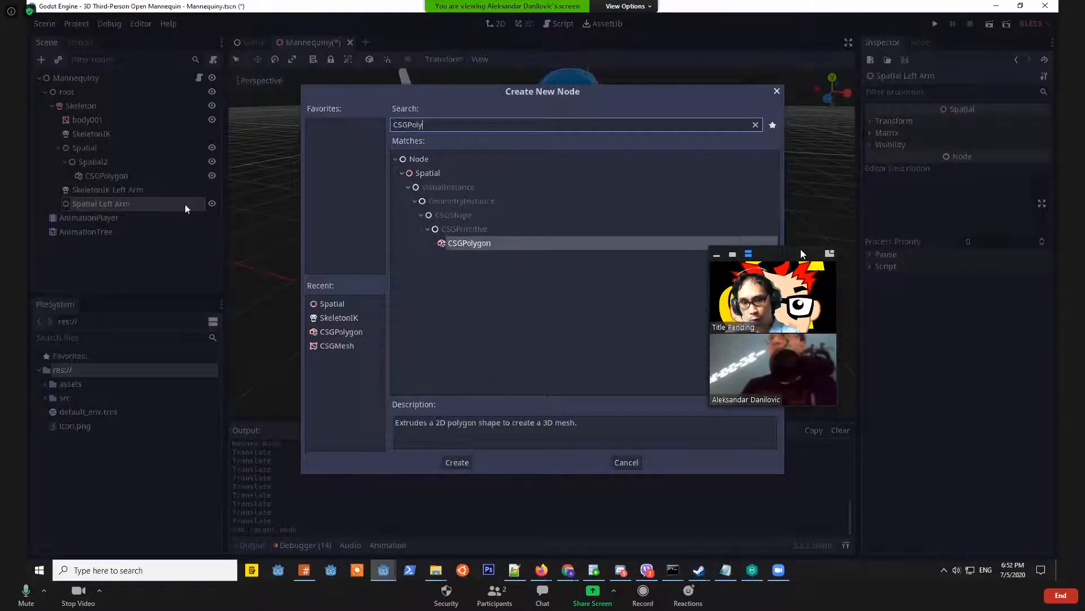
{"action": "key", "text": "Return"}
Narrow the new CSGPolygon into a tall strip at the raised hand by moving its corner points.
{"action": "middle_click_drag", "start_coordinate": [652, 226], "coordinate": [693, 182]}
{"action": "scroll", "coordinate": [645, 215], "scroll_direction": "down", "scroll_amount": 5}
{"action": "scroll", "coordinate": [693, 182], "scroll_direction": "down", "scroll_amount": 4}
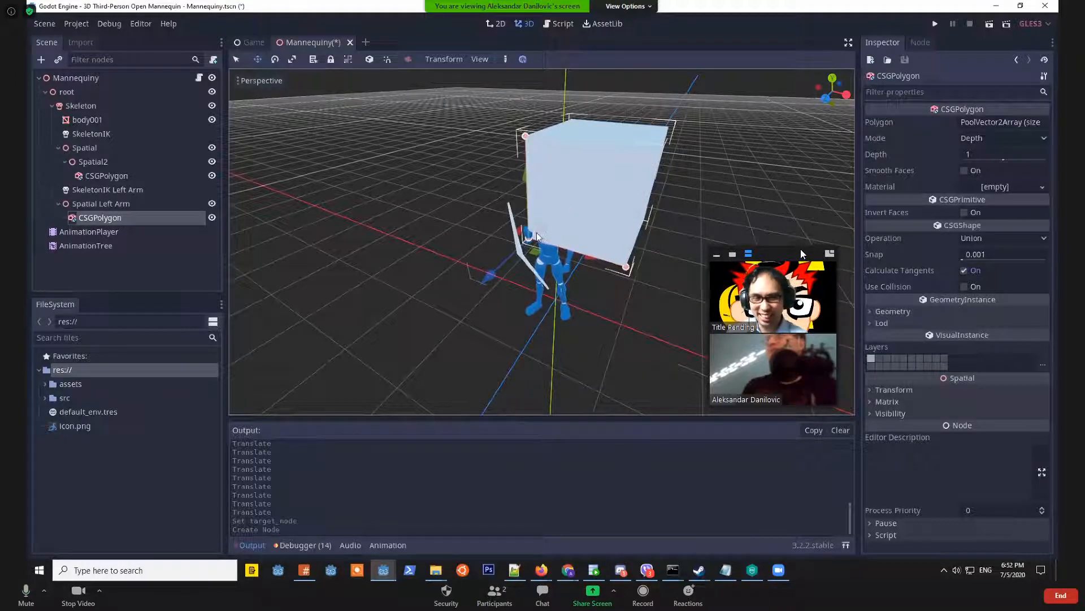
{"action": "left_click_drag", "start_coordinate": [537, 237], "coordinate": [536, 237]}
{"action": "scroll", "coordinate": [538, 238], "scroll_direction": "up", "scroll_amount": 4}
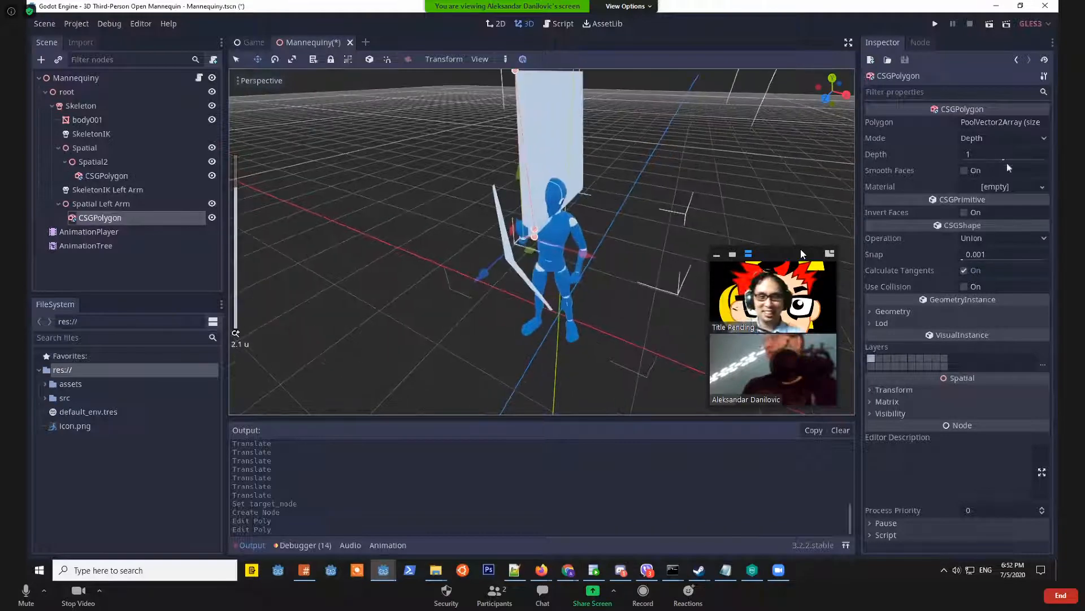
Reduce the depth of the CSGPolygon under Spatial Left Arm to 0.012.
{"action": "left_click_drag", "start_coordinate": [977, 161], "coordinate": [967, 160]}
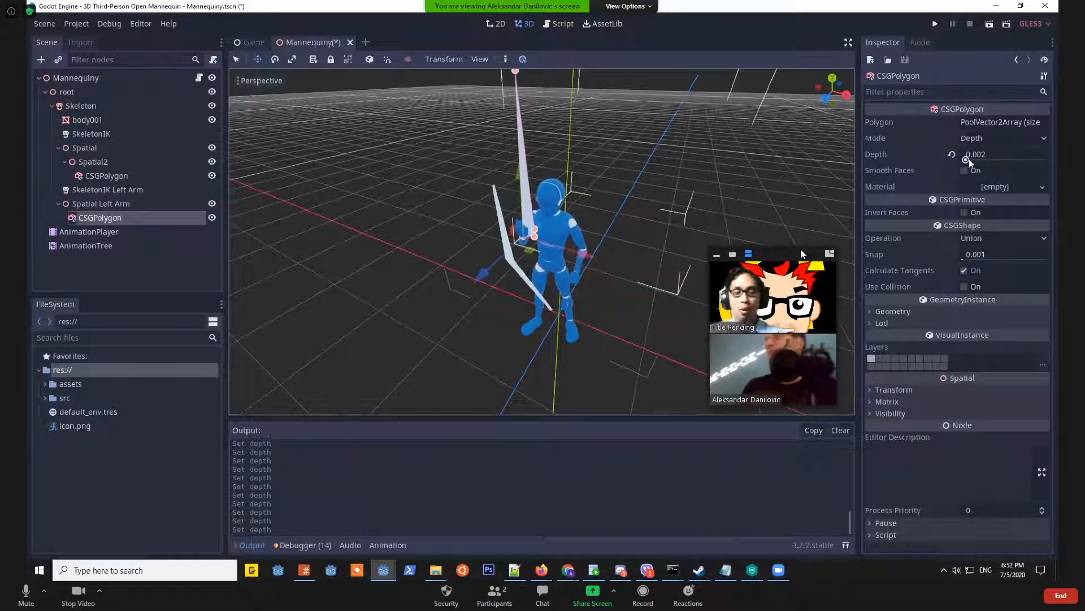
{"action": "middle_click_drag", "start_coordinate": [738, 185], "coordinate": [654, 270]}
{"action": "scroll", "coordinate": [554, 182], "scroll_direction": "up", "scroll_amount": 3}
{"action": "scroll", "coordinate": [654, 269], "scroll_direction": "up", "scroll_amount": 5}
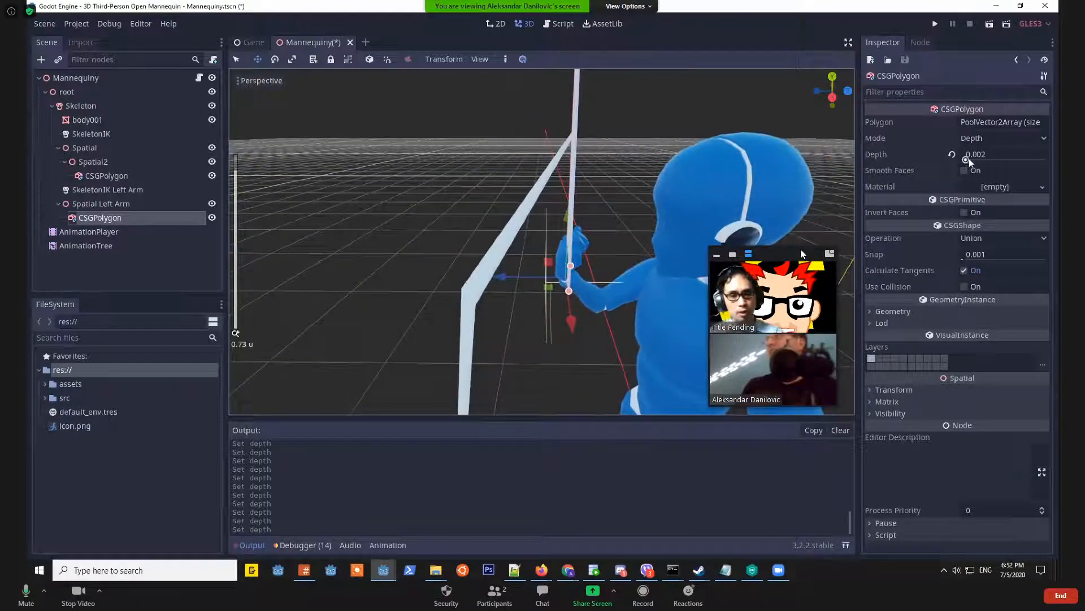
{"action": "left_click_drag", "start_coordinate": [969, 158], "coordinate": [975, 161]}
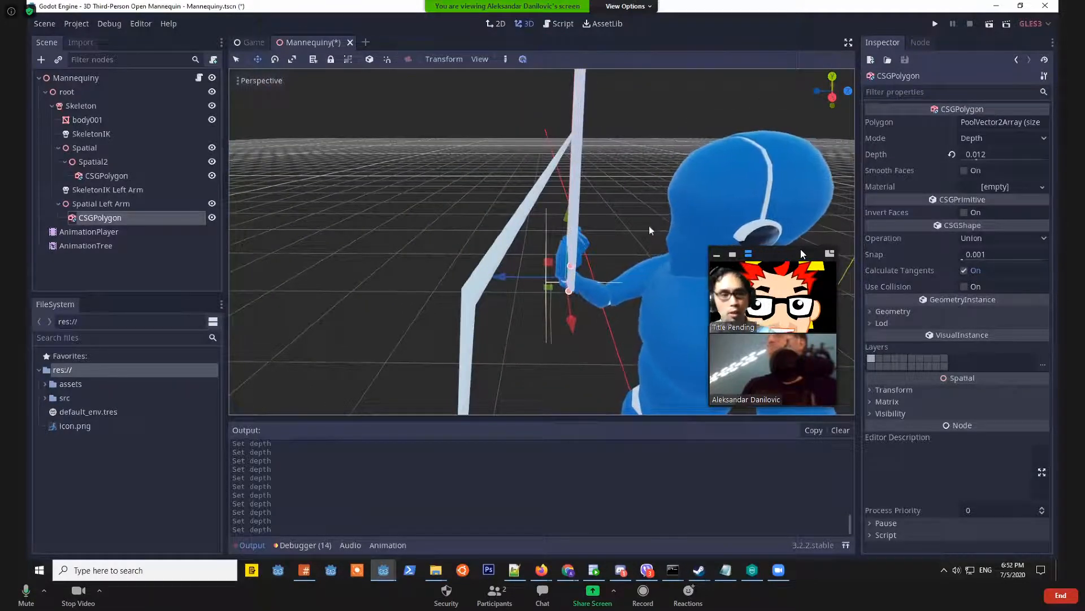
{"action": "scroll", "coordinate": [545, 235], "scroll_direction": "down", "scroll_amount": 4}
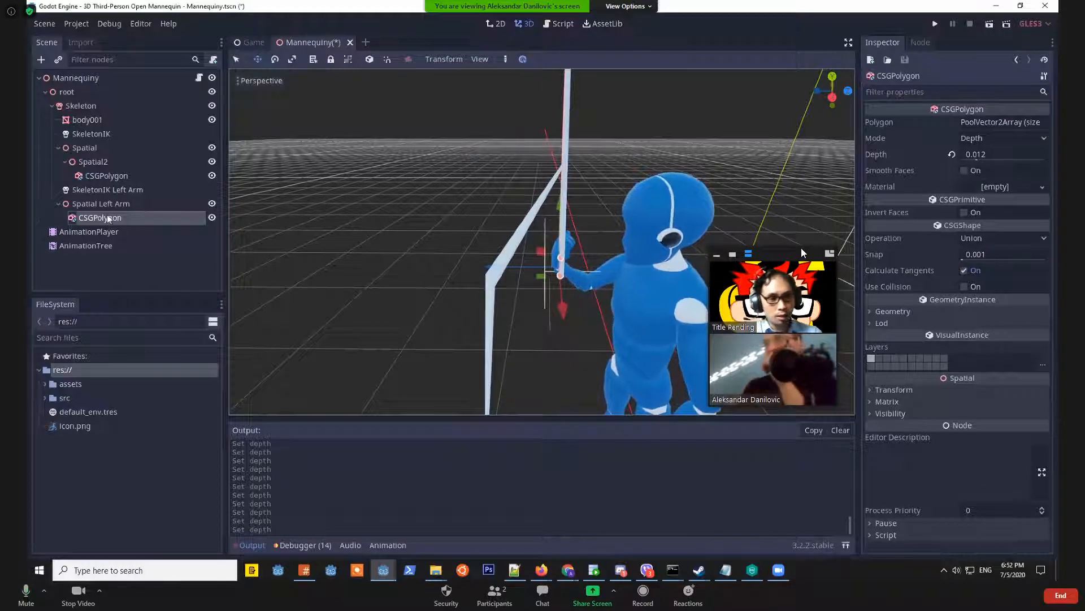
Examine how the thin CSGPolygon sits at the raised hand beside the bow from several angles and distances.
{"action": "scroll", "coordinate": [420, 307], "scroll_direction": "down", "scroll_amount": 4}
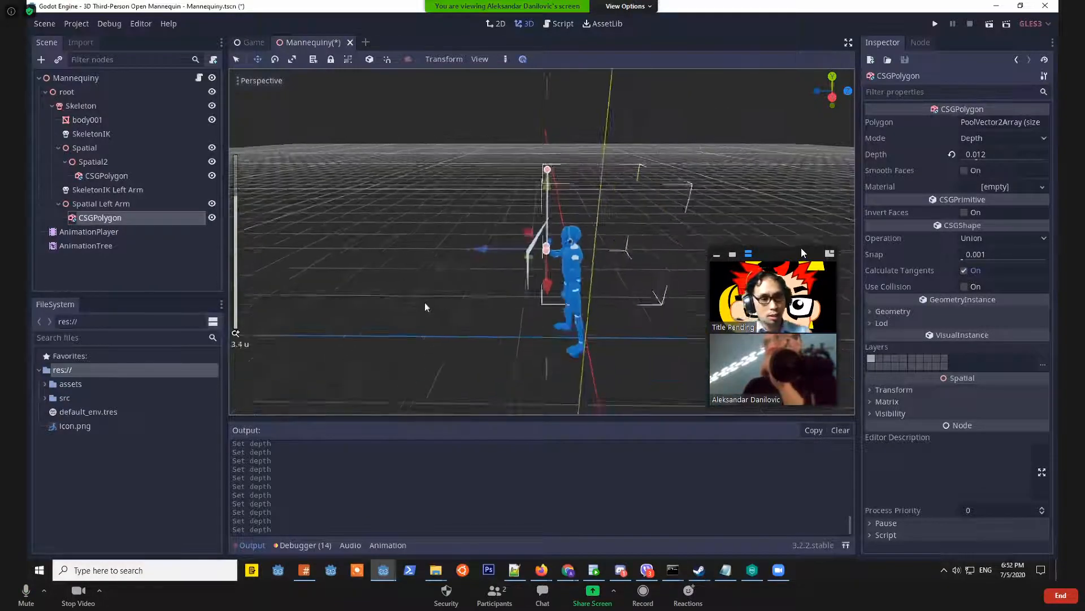
{"action": "scroll", "coordinate": [445, 298], "scroll_direction": "up", "scroll_amount": 2}
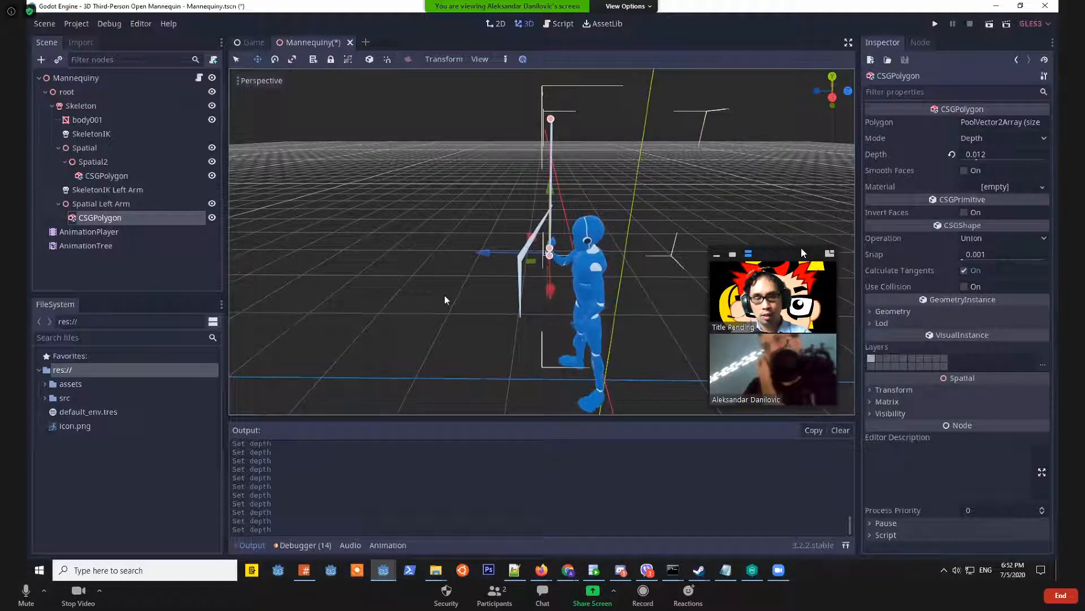
{"action": "scroll", "coordinate": [434, 285], "scroll_direction": "down", "scroll_amount": 2}
{"action": "middle_click_drag", "start_coordinate": [440, 284], "coordinate": [471, 267]}
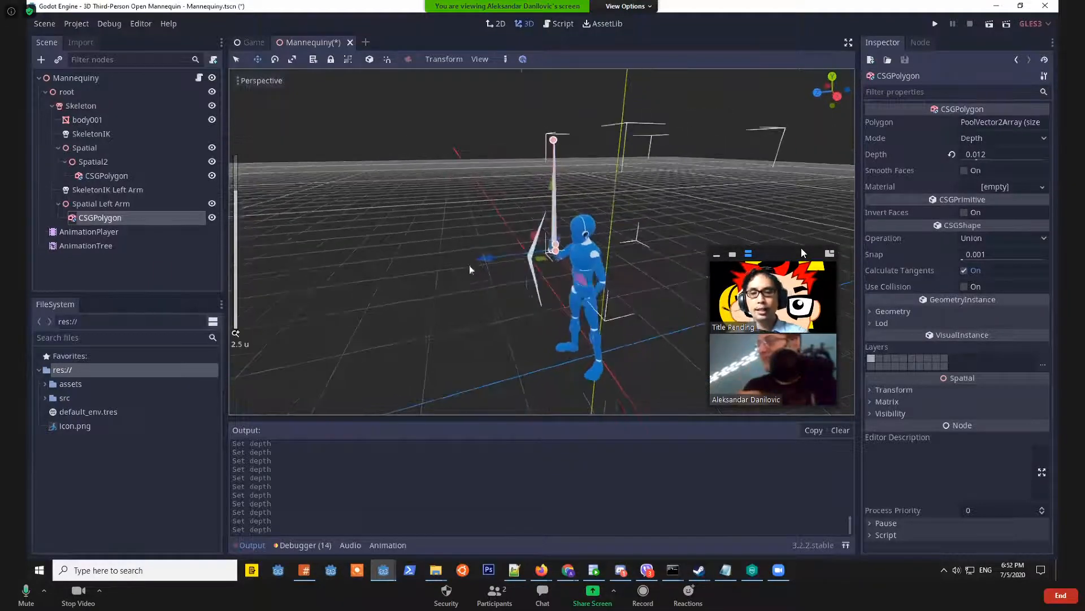
{"action": "scroll", "coordinate": [476, 269], "scroll_direction": "up", "scroll_amount": 4}
{"action": "middle_click_drag", "start_coordinate": [542, 287], "coordinate": [543, 260]}
{"action": "scroll", "coordinate": [527, 270], "scroll_direction": "up", "scroll_amount": 7}
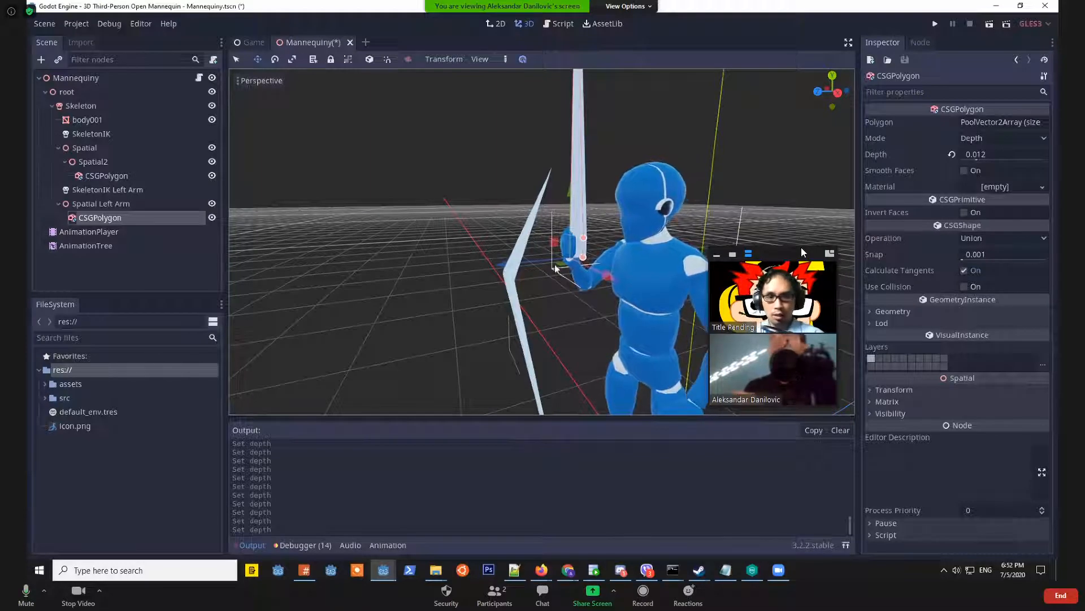
{"action": "scroll", "coordinate": [557, 267], "scroll_direction": "up", "scroll_amount": 3}
{"action": "scroll", "coordinate": [559, 267], "scroll_direction": "down", "scroll_amount": 5}
{"action": "scroll", "coordinate": [608, 292], "scroll_direction": "up", "scroll_amount": 3}
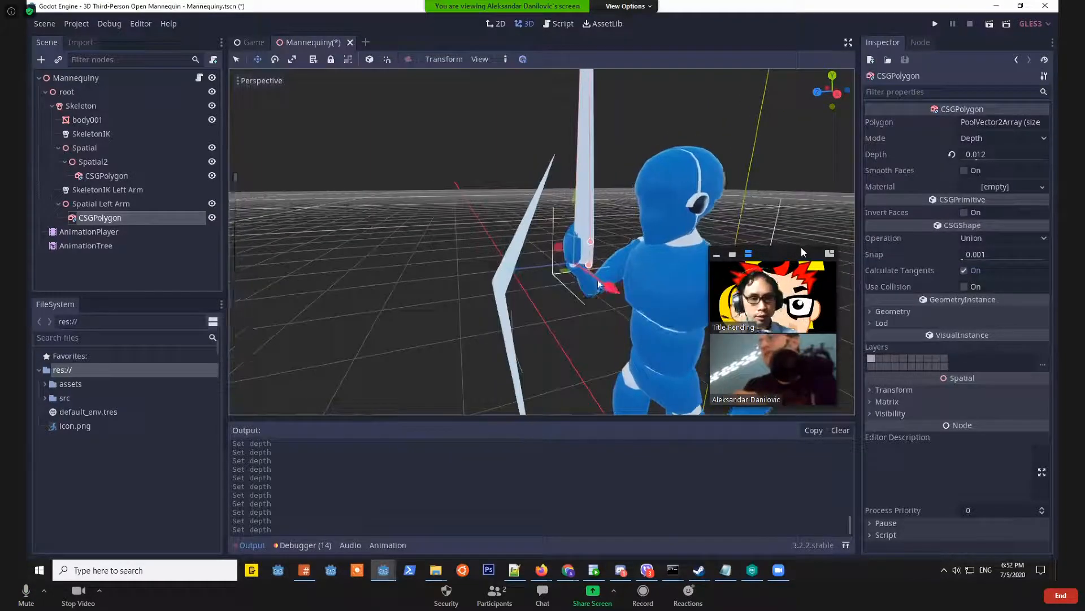
{"action": "scroll", "coordinate": [585, 287], "scroll_direction": "up", "scroll_amount": 3}
{"action": "mouse_move", "coordinate": [573, 293]}
{"action": "middle_mouse_down"}
{"action": "mouse_move", "coordinate": [561, 284]}
{"action": "mouse_move", "coordinate": [578, 286]}
{"action": "middle_mouse_up"}
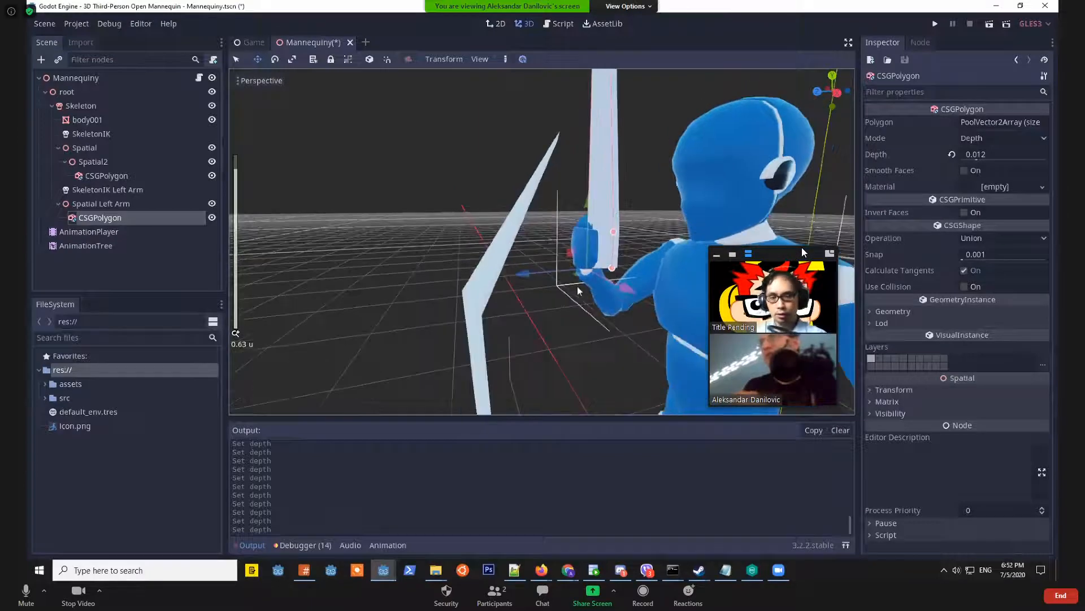
Look up the installed Godot Engine version in the About information.
{"action": "left_click", "coordinate": [168, 23]}
{"action": "left_click", "coordinate": [178, 138]}
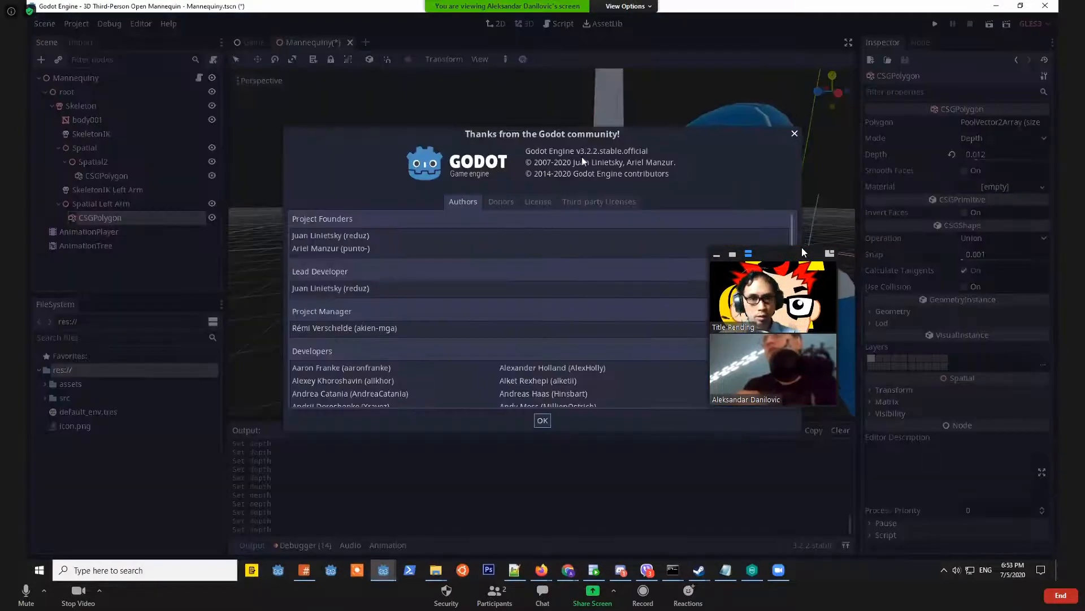
{"action": "left_click", "coordinate": [794, 134]}
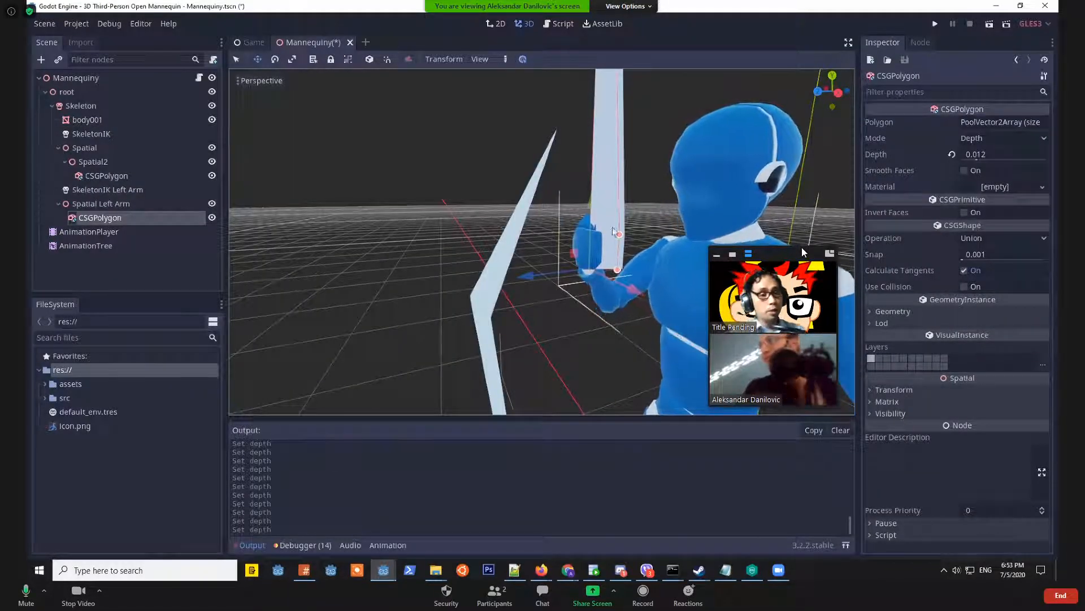
Create a Spatial node under Spatial Left Arm and make it the parent of the thin CSGPolygon.
{"action": "scroll", "coordinate": [687, 260], "scroll_direction": "down", "scroll_amount": 2}
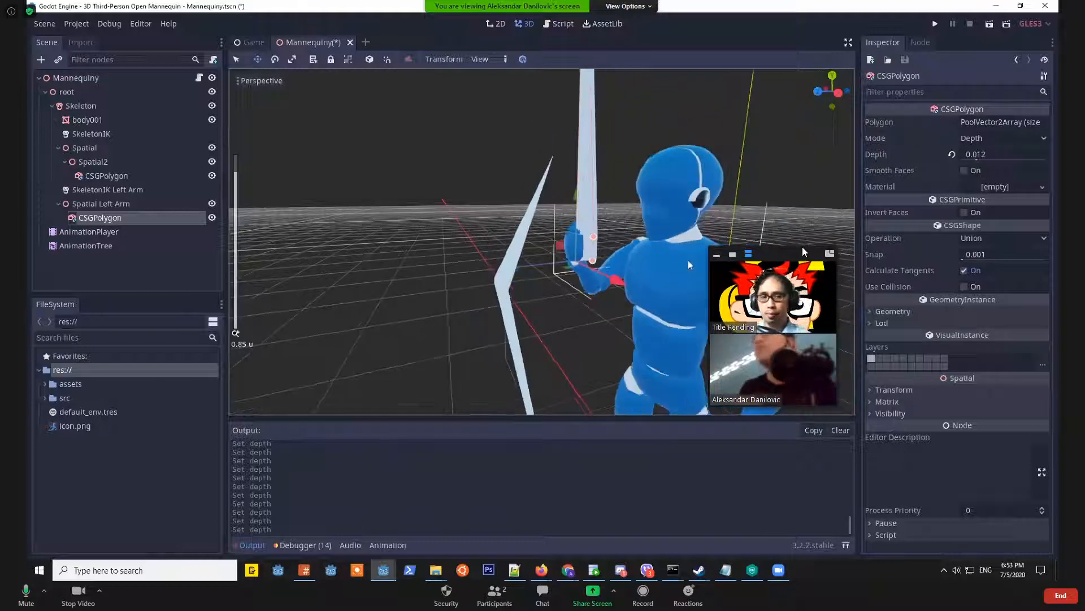
{"action": "middle_click_drag", "start_coordinate": [688, 260], "coordinate": [676, 230]}
{"action": "scroll", "coordinate": [673, 269], "scroll_direction": "down", "scroll_amount": 3}
{"action": "scroll", "coordinate": [544, 235], "scroll_direction": "up", "scroll_amount": 5}
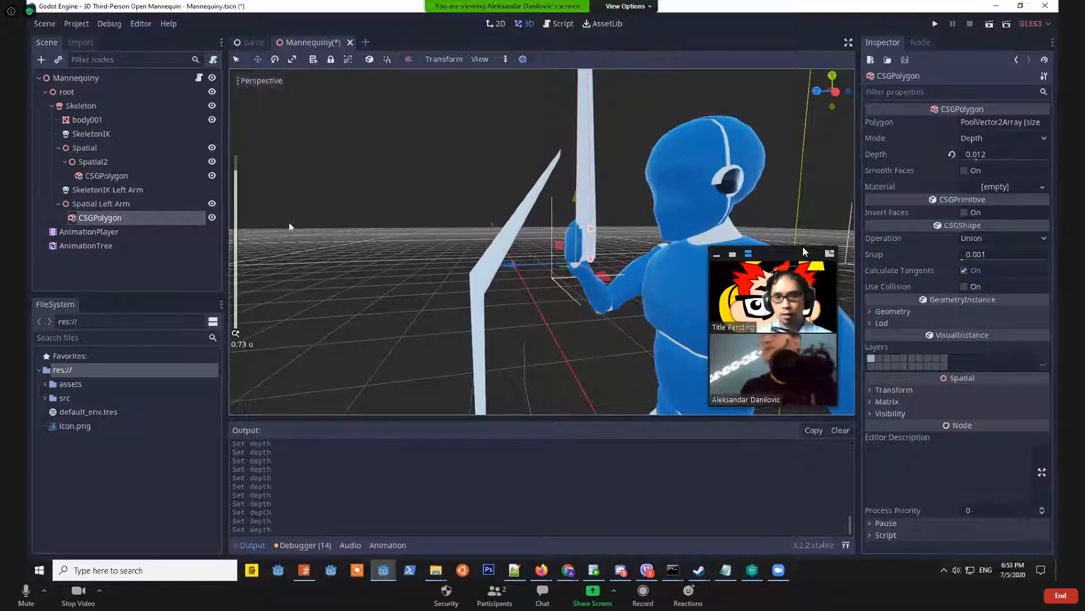
{"action": "scroll", "coordinate": [289, 227], "scroll_direction": "down", "scroll_amount": 4}
{"action": "right_click", "coordinate": [102, 219]}
{"action": "left_click", "coordinate": [223, 233]}
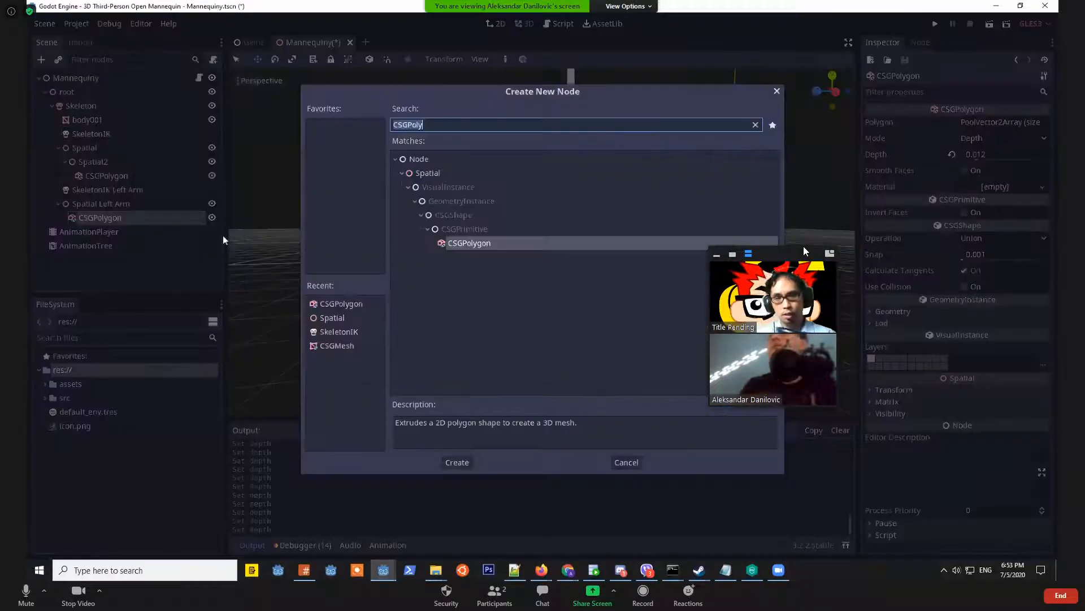
{"action": "type", "text": "spat"}
{"action": "key", "text": "Return"}
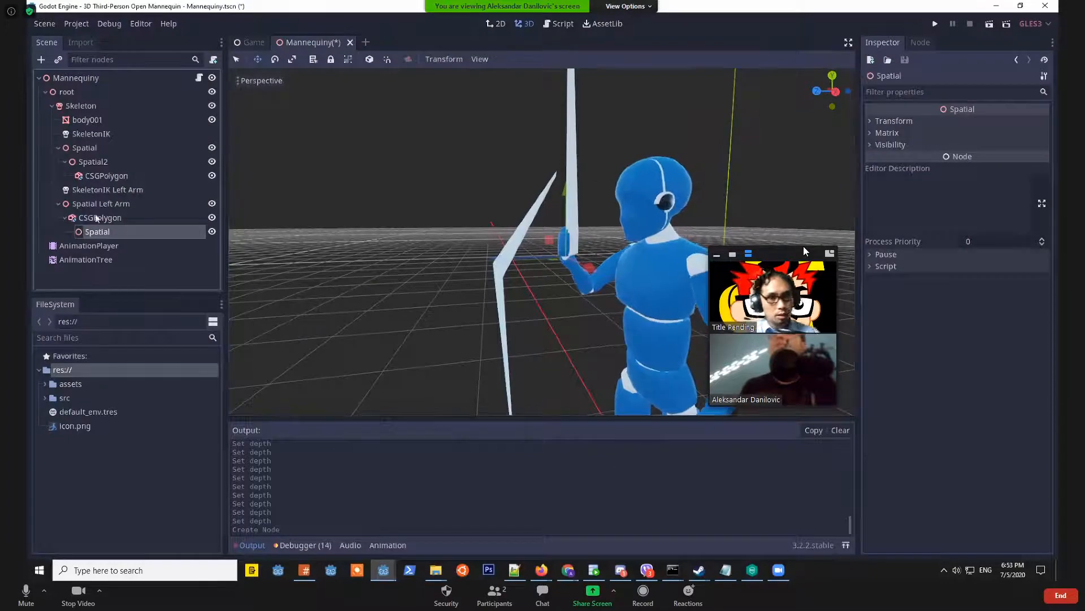
{"action": "left_click_drag", "start_coordinate": [96, 230], "coordinate": [117, 219]}
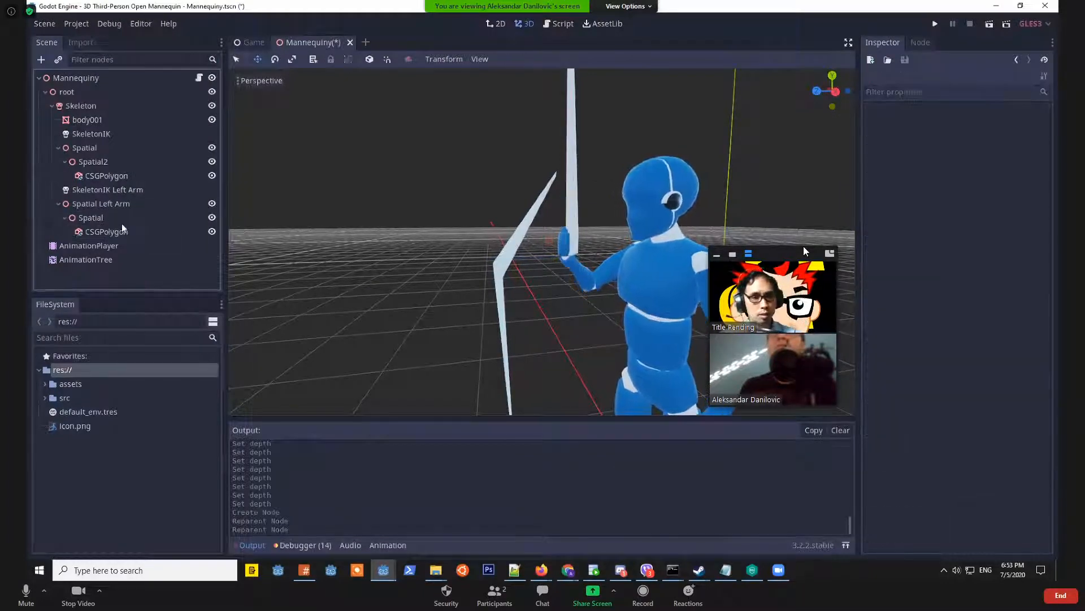
Rotate Spatial Left Arm so the hand turns and the thin polygon points forward past the bow like an arrow.
{"action": "left_click", "coordinate": [101, 220]}
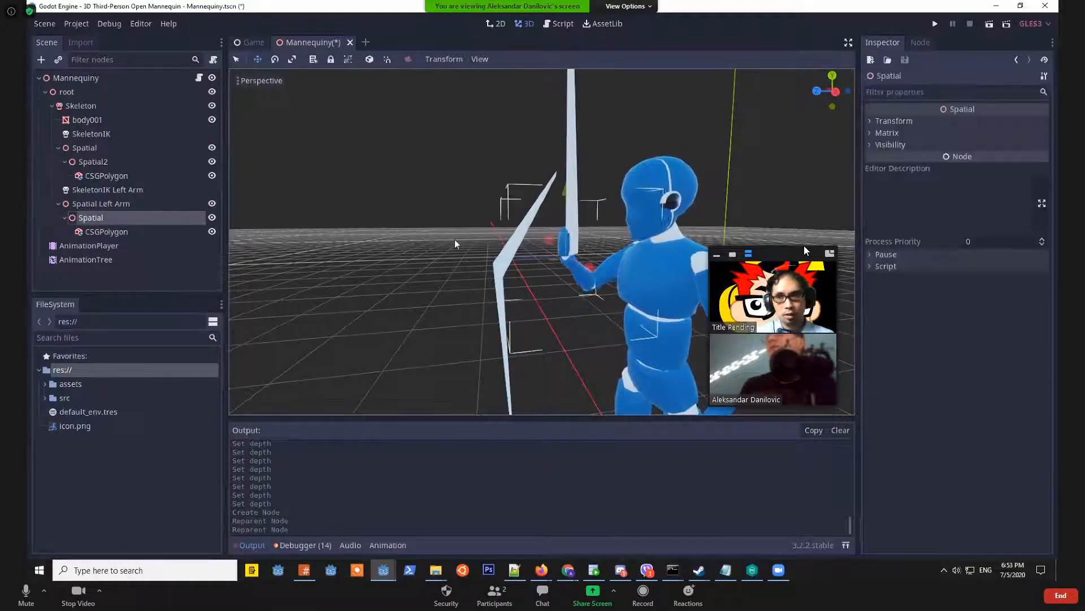
{"action": "left_click", "coordinate": [902, 124]}
{"action": "left_click", "coordinate": [902, 124]}
{"action": "left_click", "coordinate": [107, 205]}
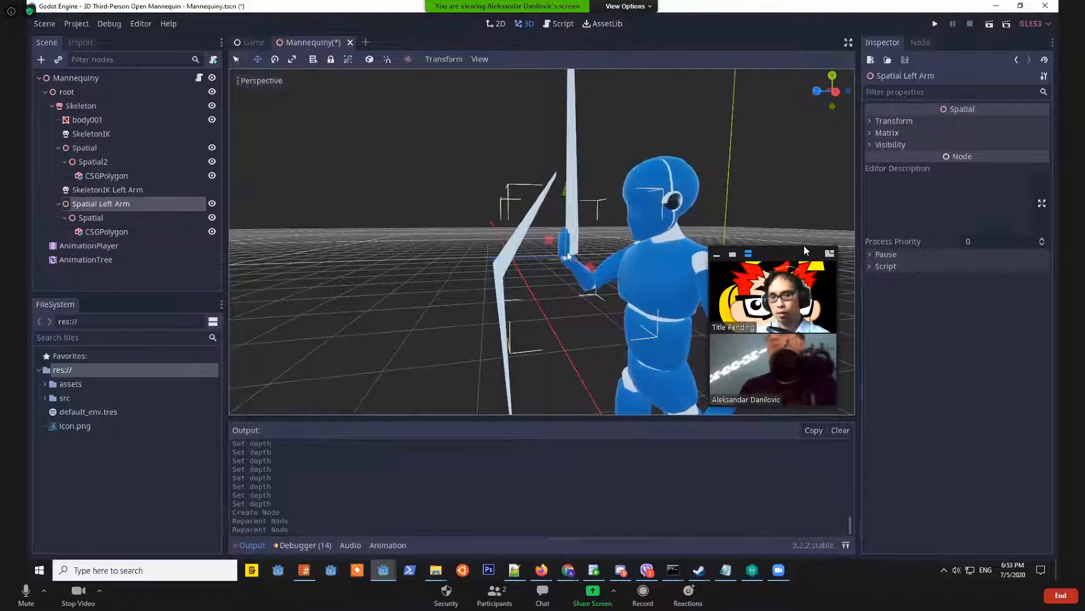
{"action": "scroll", "coordinate": [568, 257], "scroll_direction": "up", "scroll_amount": 3}
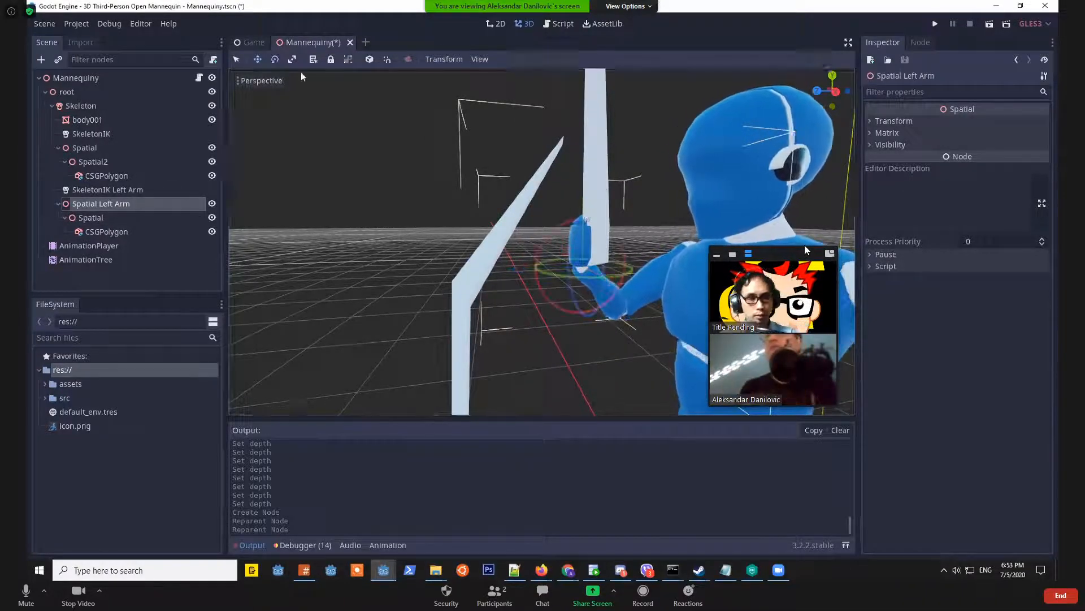
{"action": "left_click", "coordinate": [274, 59]}
{"action": "left_click_drag", "start_coordinate": [609, 275], "coordinate": [604, 298]}
{"action": "middle_click_drag", "start_coordinate": [665, 242], "coordinate": [631, 286]}
{"action": "scroll", "coordinate": [685, 272], "scroll_direction": "down", "scroll_amount": 5}
{"action": "scroll", "coordinate": [685, 274], "scroll_direction": "down", "scroll_amount": 3}
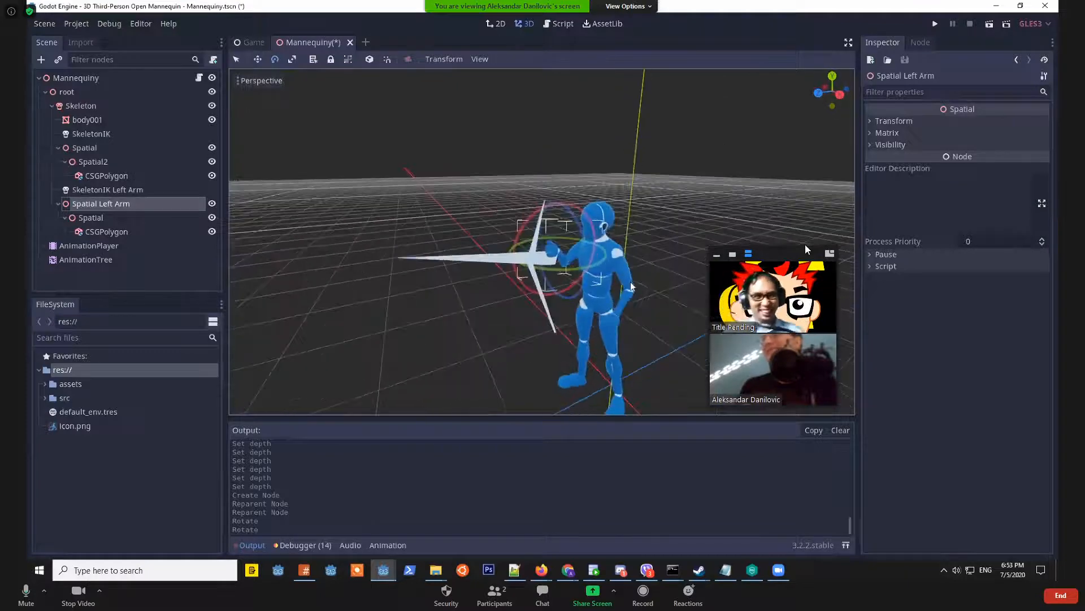
{"action": "scroll", "coordinate": [639, 282], "scroll_direction": "up", "scroll_amount": 3}
{"action": "scroll", "coordinate": [603, 290], "scroll_direction": "up", "scroll_amount": 5}
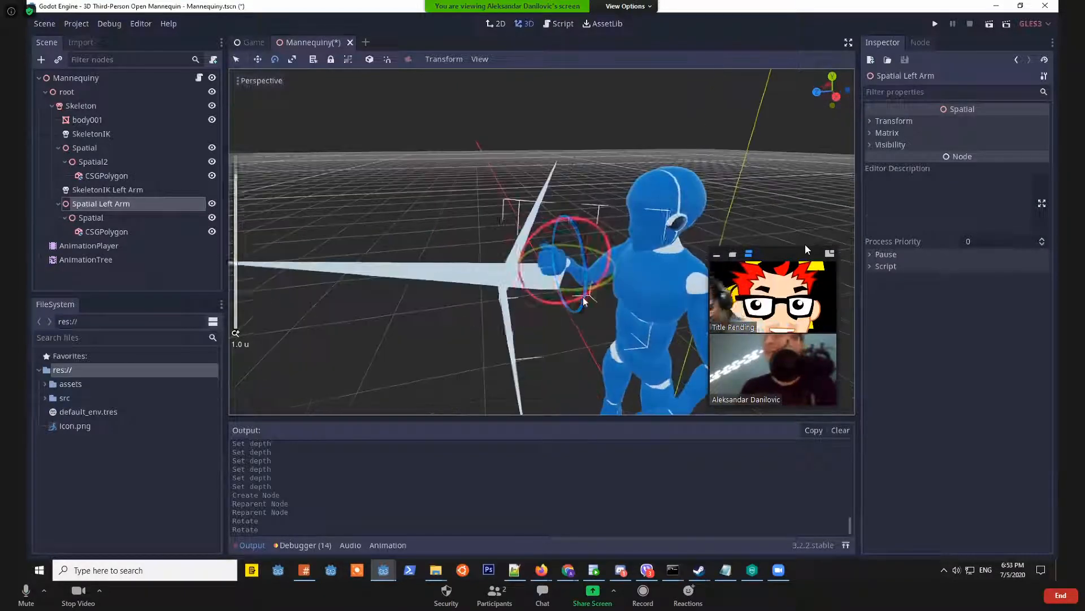
Move the Spatial node inside Spatial Left Arm slightly upward so the arrow polygon lines up with the hand.
{"action": "left_click", "coordinate": [107, 221]}
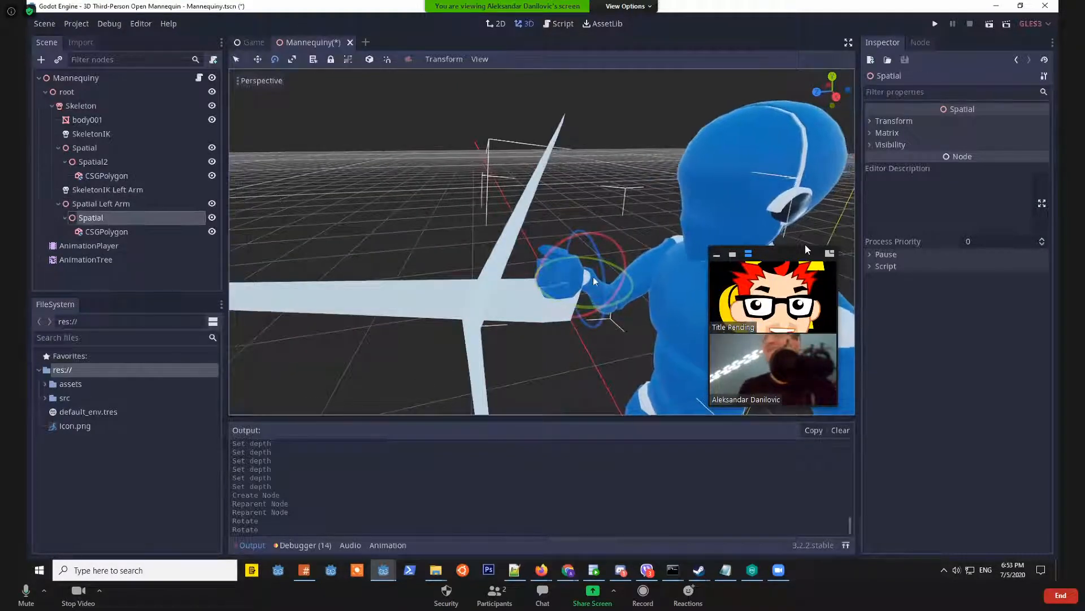
{"action": "scroll", "coordinate": [605, 290], "scroll_direction": "down", "scroll_amount": 5}
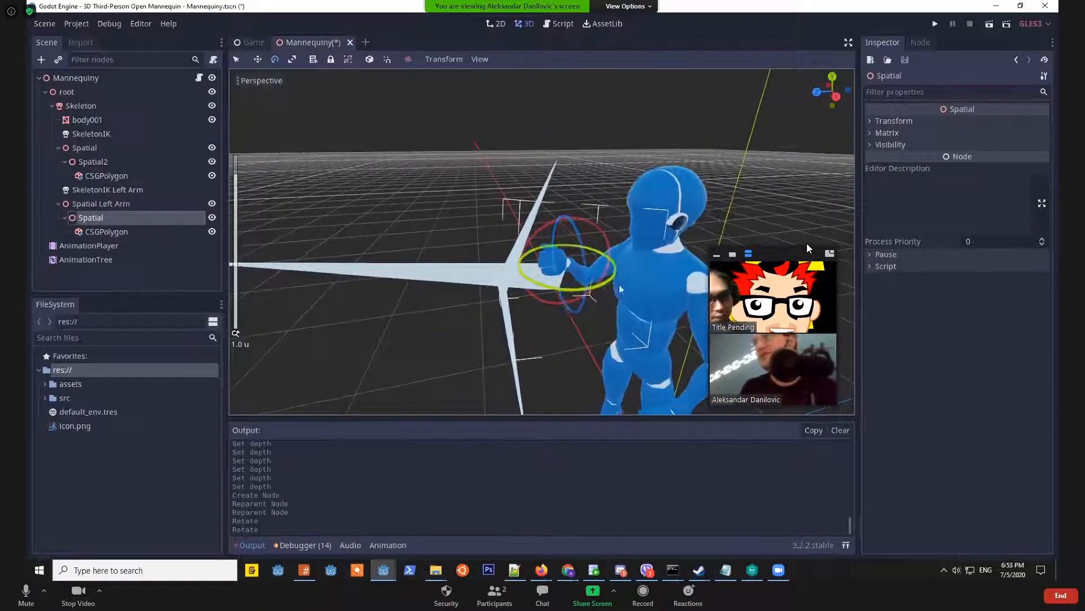
{"action": "middle_click_drag", "start_coordinate": [618, 288], "coordinate": [634, 288]}
{"action": "left_click", "coordinate": [257, 60]}
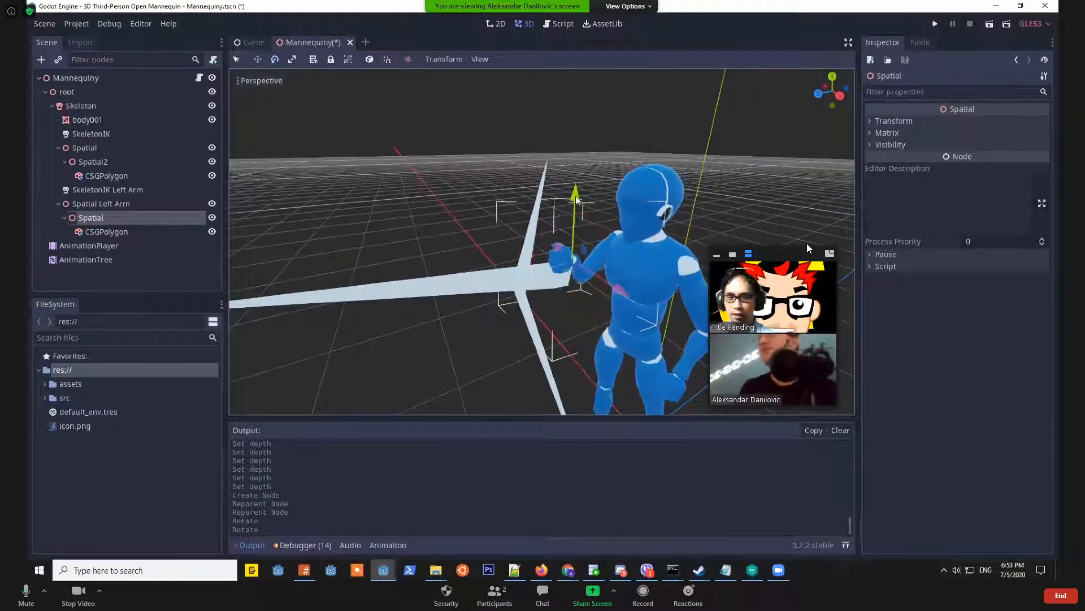
{"action": "left_click_drag", "start_coordinate": [577, 199], "coordinate": [575, 181]}
{"action": "scroll", "coordinate": [608, 310], "scroll_direction": "up", "scroll_amount": 2}
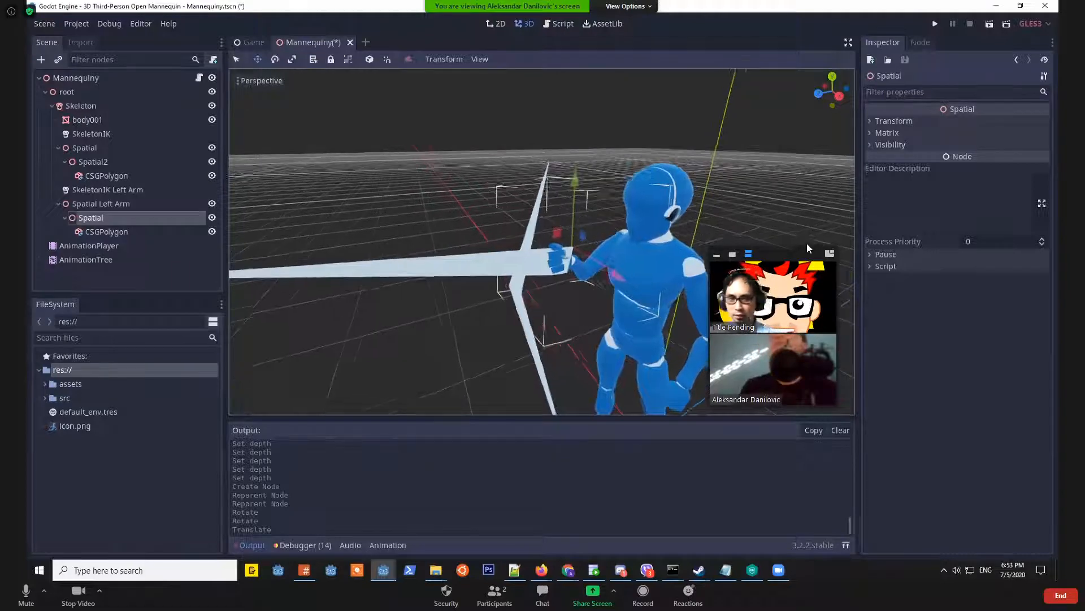
{"action": "scroll", "coordinate": [608, 310], "scroll_direction": "up", "scroll_amount": 2}
{"action": "mouse_move", "coordinate": [610, 312]}
{"action": "middle_mouse_down"}
{"action": "mouse_move", "coordinate": [597, 299]}
{"action": "mouse_move", "coordinate": [608, 305]}
{"action": "middle_mouse_up"}
{"action": "scroll", "coordinate": [607, 307], "scroll_direction": "up", "scroll_amount": 6}
{"action": "scroll", "coordinate": [601, 304], "scroll_direction": "down", "scroll_amount": 4}
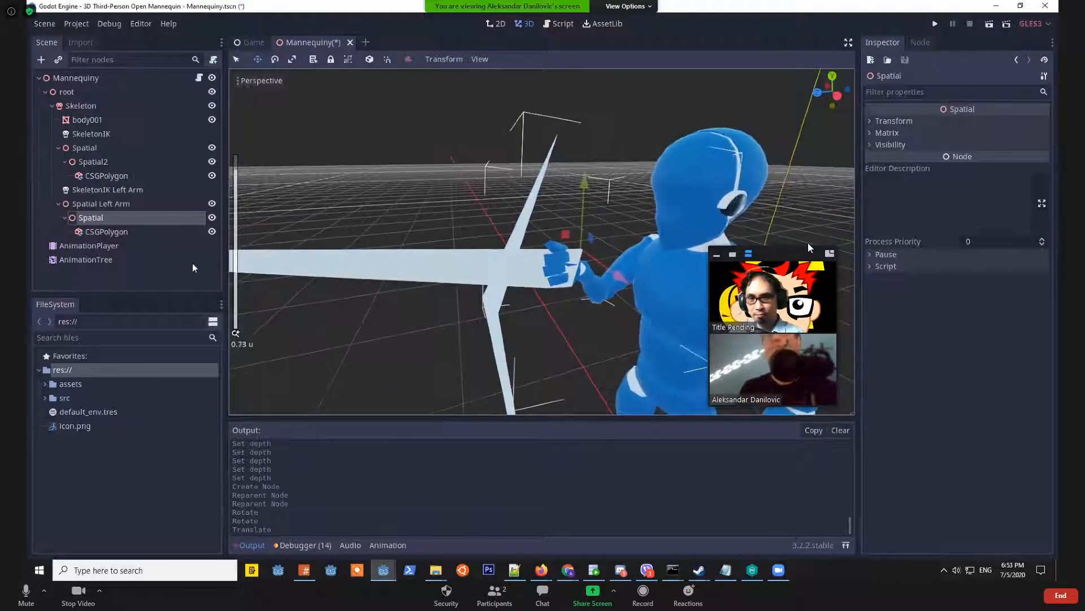
Lower Spatial Left Arm by about 0.11 along Y so the arrow crosses the bow at its bend.
{"action": "left_click", "coordinate": [138, 204]}
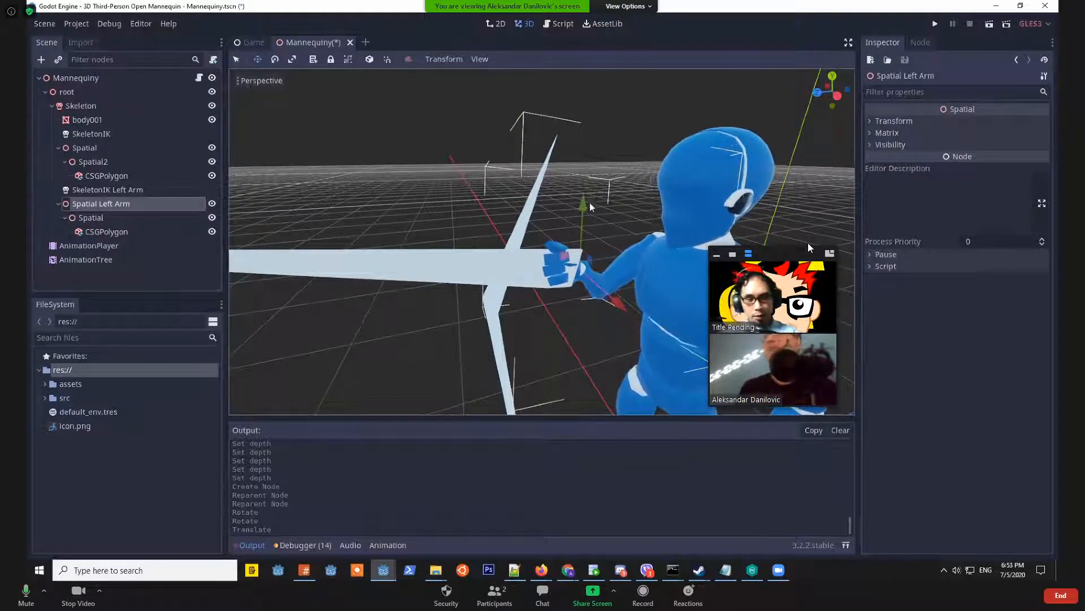
{"action": "left_click_drag", "start_coordinate": [582, 226], "coordinate": [579, 257]}
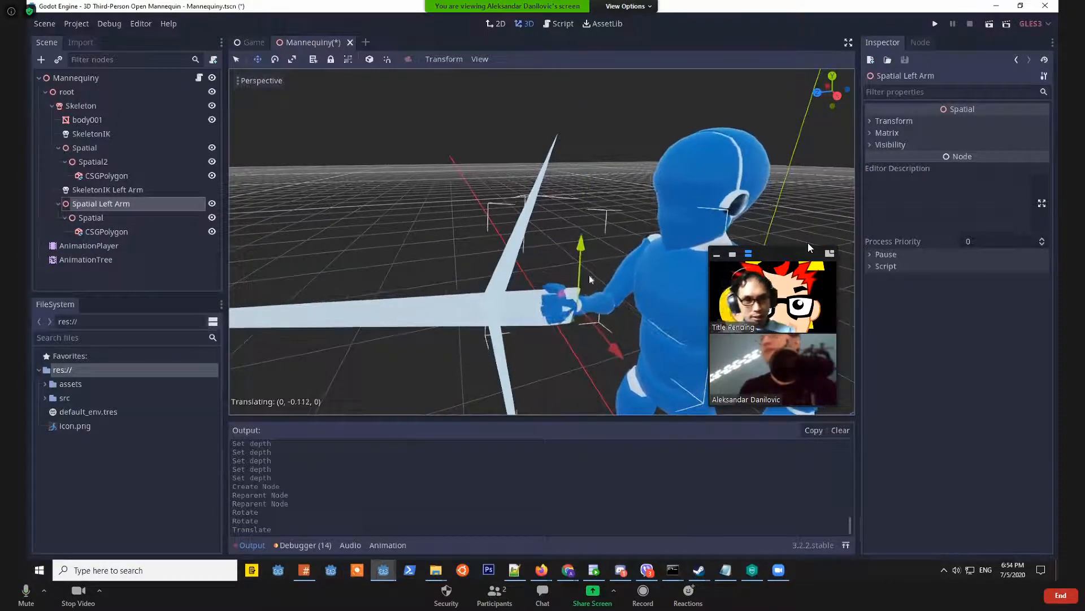
{"action": "middle_click_drag", "start_coordinate": [547, 322], "coordinate": [590, 327]}
{"action": "scroll", "coordinate": [619, 306], "scroll_direction": "down", "scroll_amount": 5}
{"action": "scroll", "coordinate": [590, 327], "scroll_direction": "up", "scroll_amount": 5}
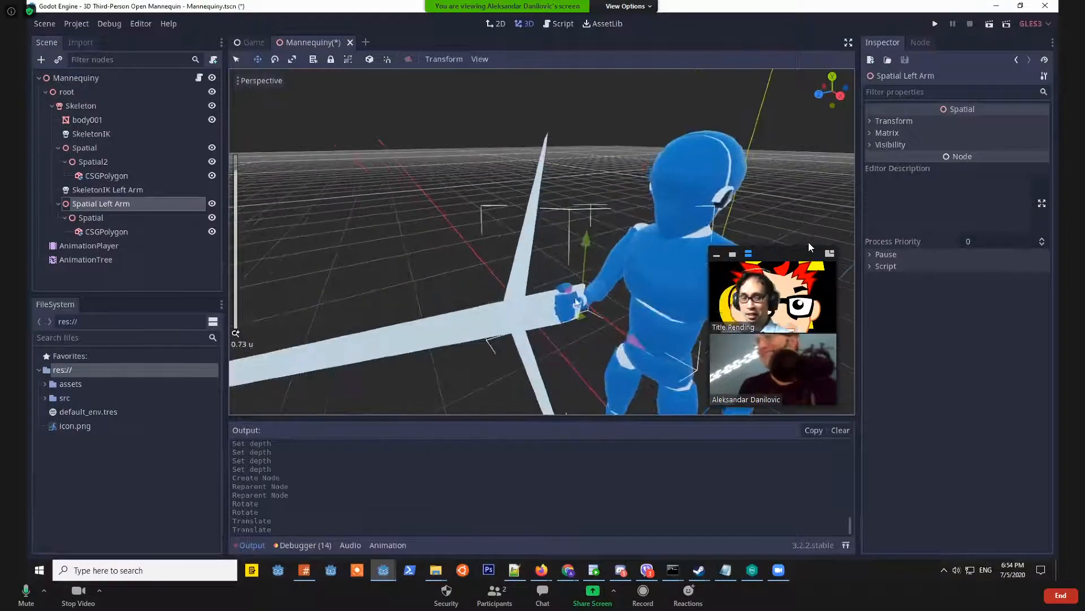
{"action": "mouse_move", "coordinate": [673, 298]}
{"action": "middle_mouse_down"}
{"action": "mouse_move", "coordinate": [674, 282]}
{"action": "mouse_move", "coordinate": [661, 285]}
{"action": "middle_mouse_up"}
{"action": "scroll", "coordinate": [662, 285], "scroll_direction": "down", "scroll_amount": 3}
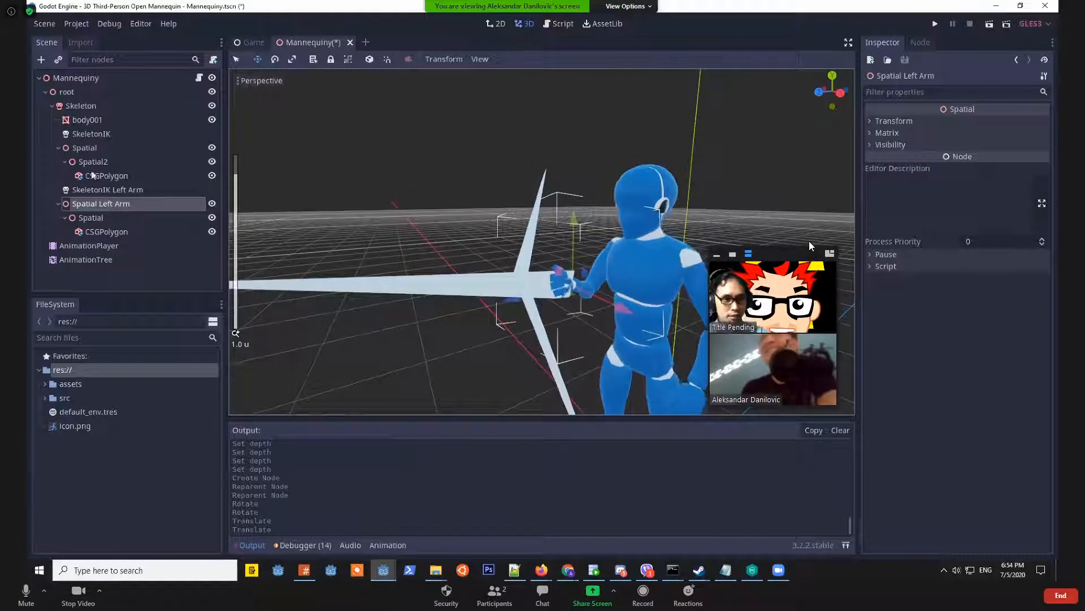
Play the IK of the first SkeletonIK node to pose the bow-holding arm.
{"action": "left_click", "coordinate": [96, 133]}
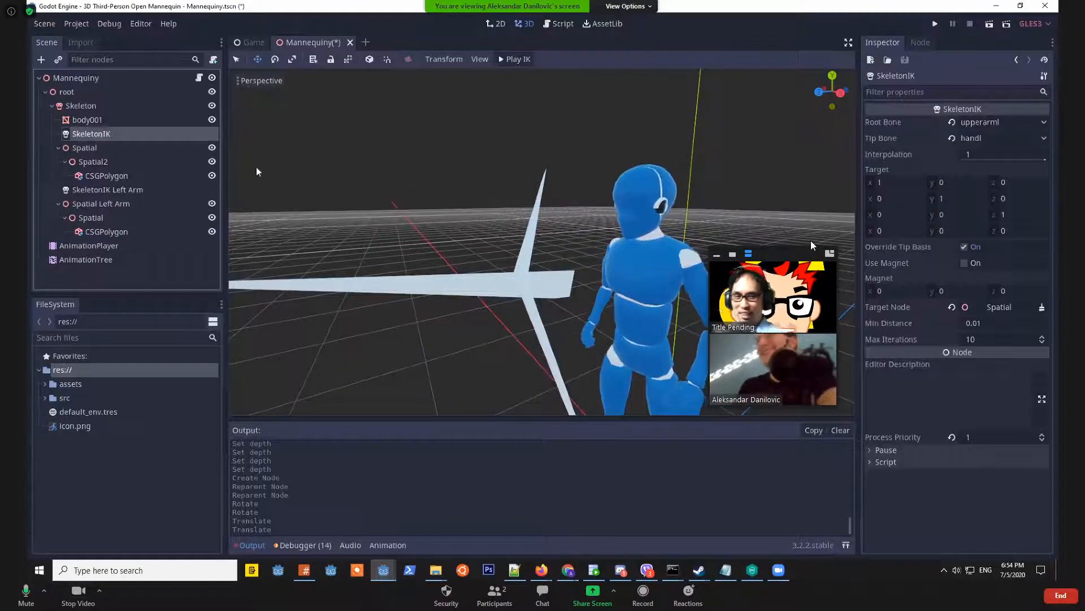
{"action": "left_click", "coordinate": [515, 59]}
{"action": "middle_click_drag", "start_coordinate": [601, 213], "coordinate": [643, 238]}
Try to move the Spatial target node of the bow-holding arm.
{"action": "left_click", "coordinate": [87, 151]}
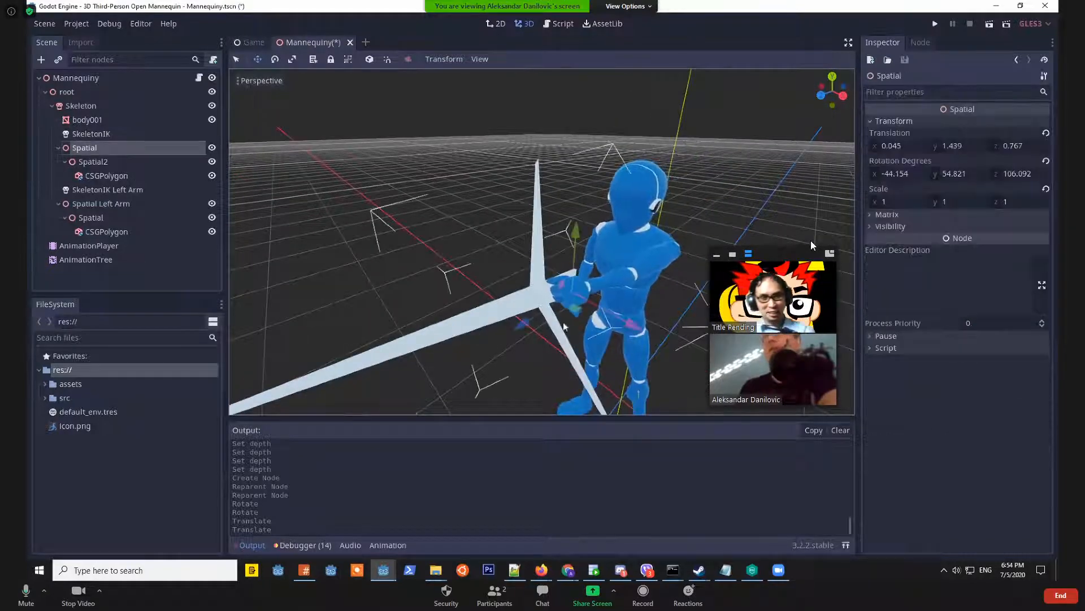
{"action": "left_click_drag", "start_coordinate": [635, 330], "coordinate": [634, 315]}
{"action": "key", "text": "ctrl+z"}
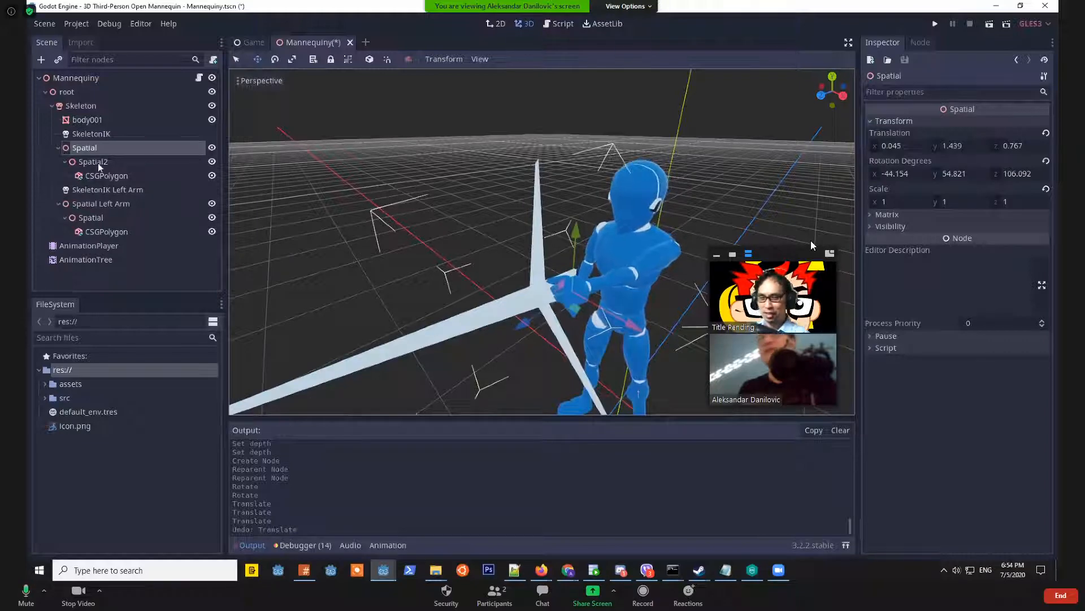
Move Spatial2 to a translation of 0.025, 0.034, 0.001 so the bow sits in the hand, and check the combined pose.
{"action": "left_click", "coordinate": [97, 162]}
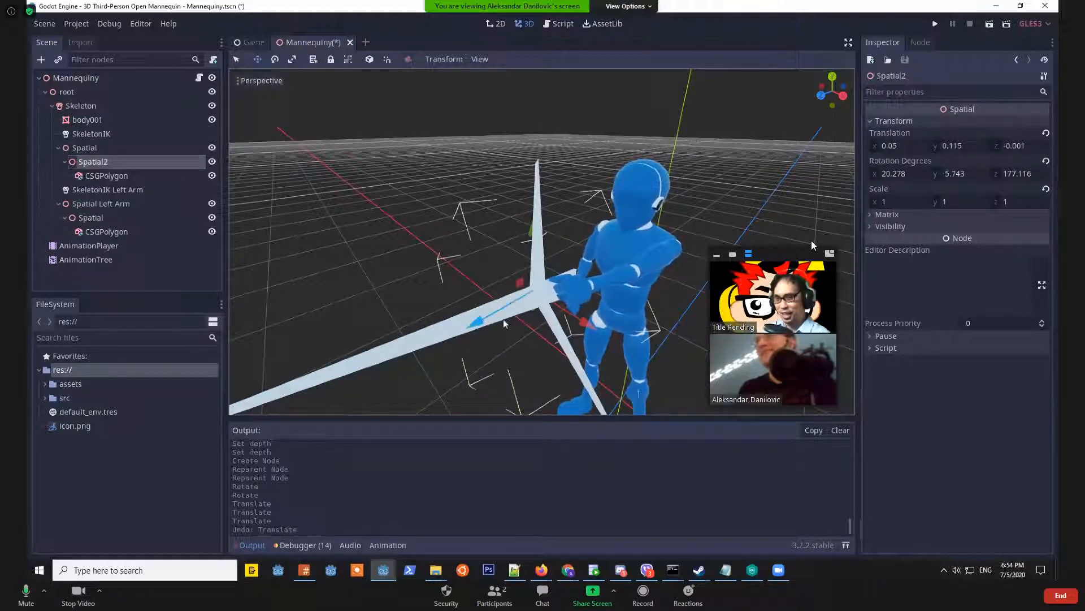
{"action": "left_click_drag", "start_coordinate": [582, 322], "coordinate": [630, 327]}
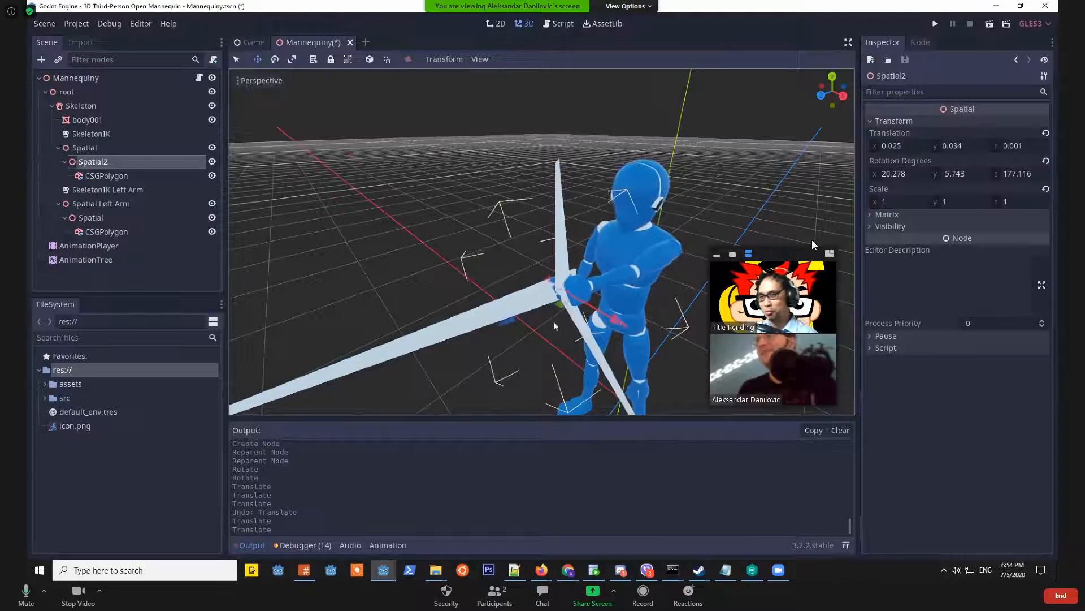
{"action": "left_click", "coordinate": [94, 206]}
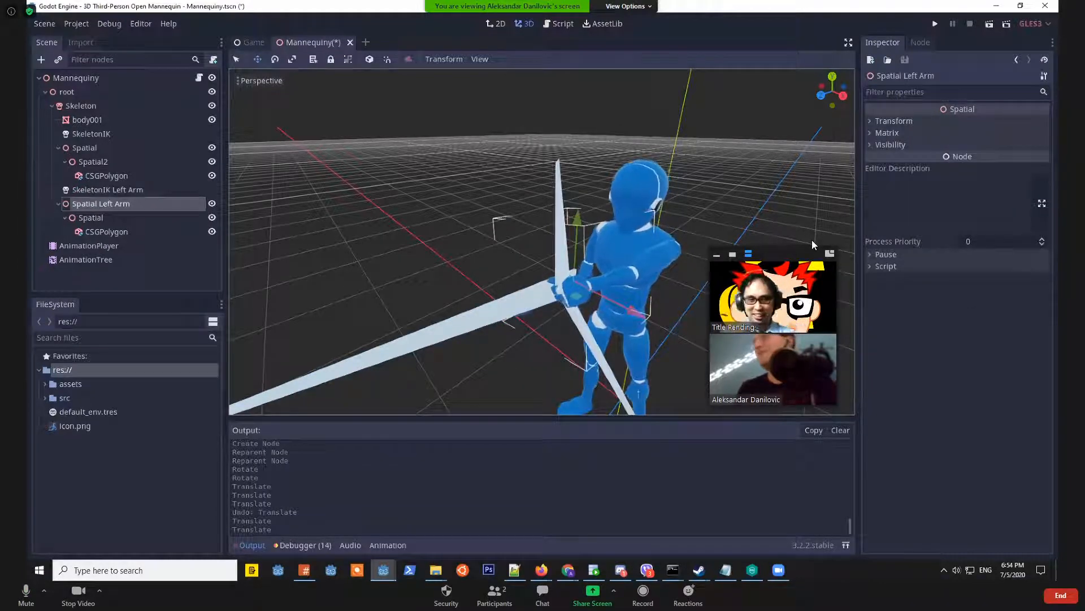
{"action": "middle_click_drag", "start_coordinate": [726, 305], "coordinate": [537, 311]}
{"action": "scroll", "coordinate": [640, 290], "scroll_direction": "down", "scroll_amount": 2}
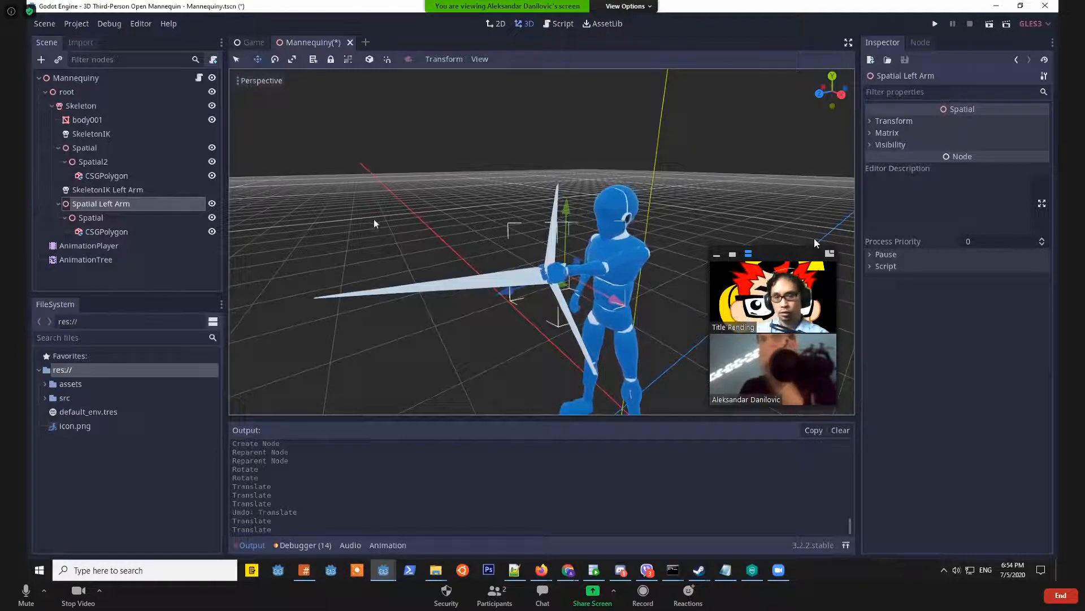
{"action": "middle_click_drag", "start_coordinate": [620, 305], "coordinate": [617, 339]}
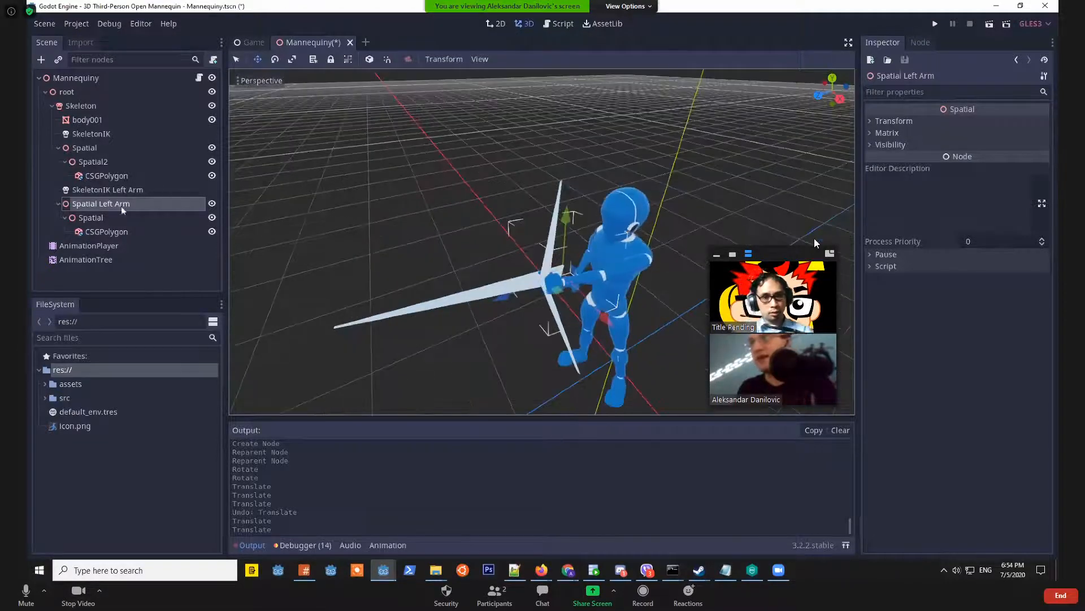
Stop the IK preview of SkeletonIK Left Arm and run the project to check the mannequin's pose in game.
{"action": "left_click", "coordinate": [108, 190]}
{"action": "left_click", "coordinate": [514, 60]}
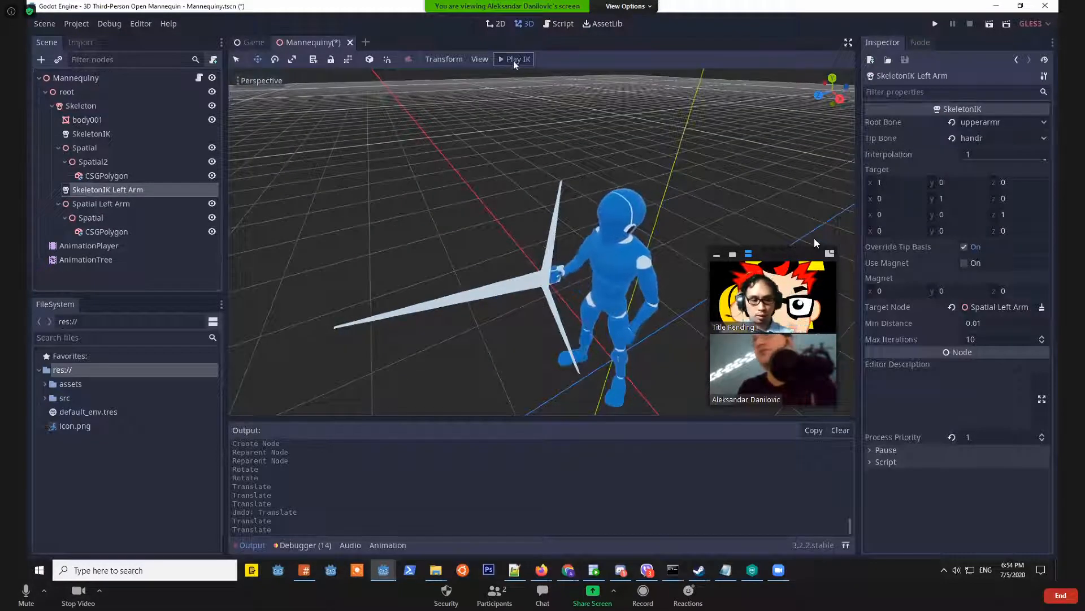
{"action": "left_click", "coordinate": [936, 25]}
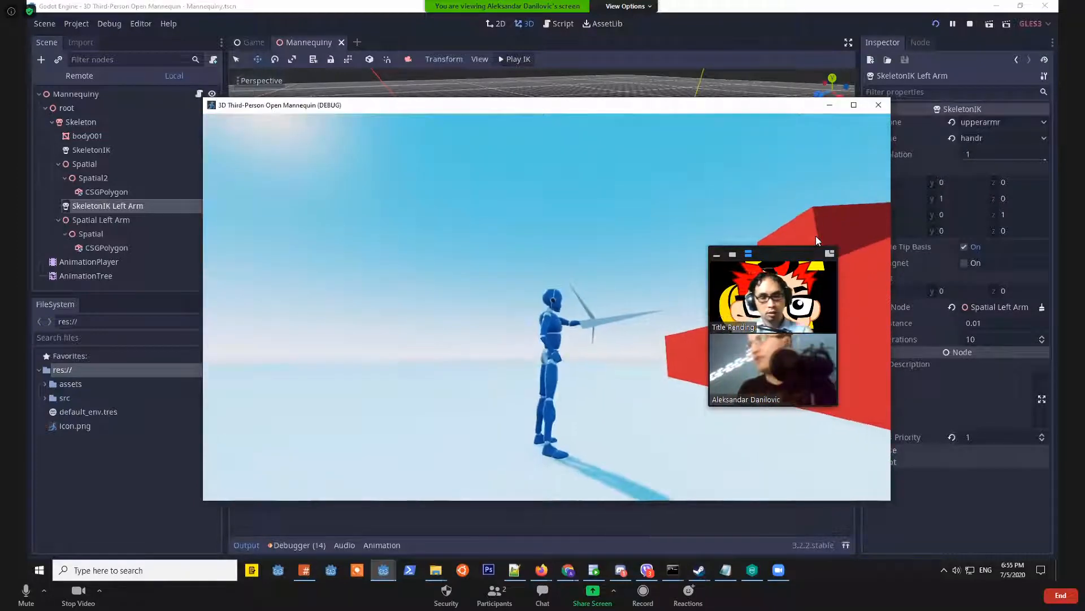
{"action": "left_click", "coordinate": [880, 106]}
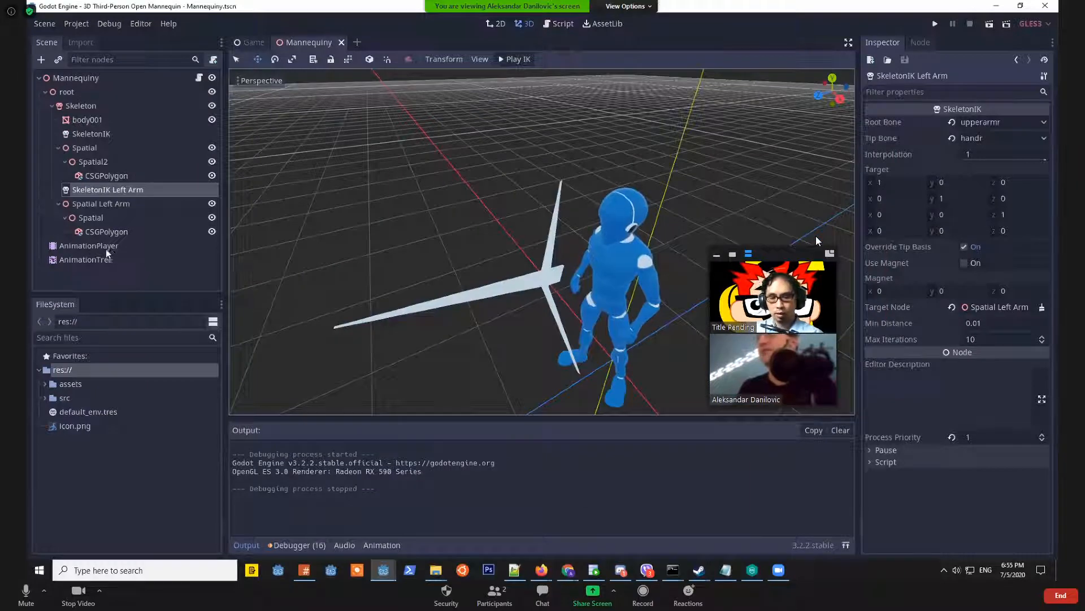
Load the idle animation of the AnimationPlayer and examine the SkeletonIK function track below the bone tracks.
{"action": "left_click", "coordinate": [106, 249]}
{"action": "left_click", "coordinate": [439, 426]}
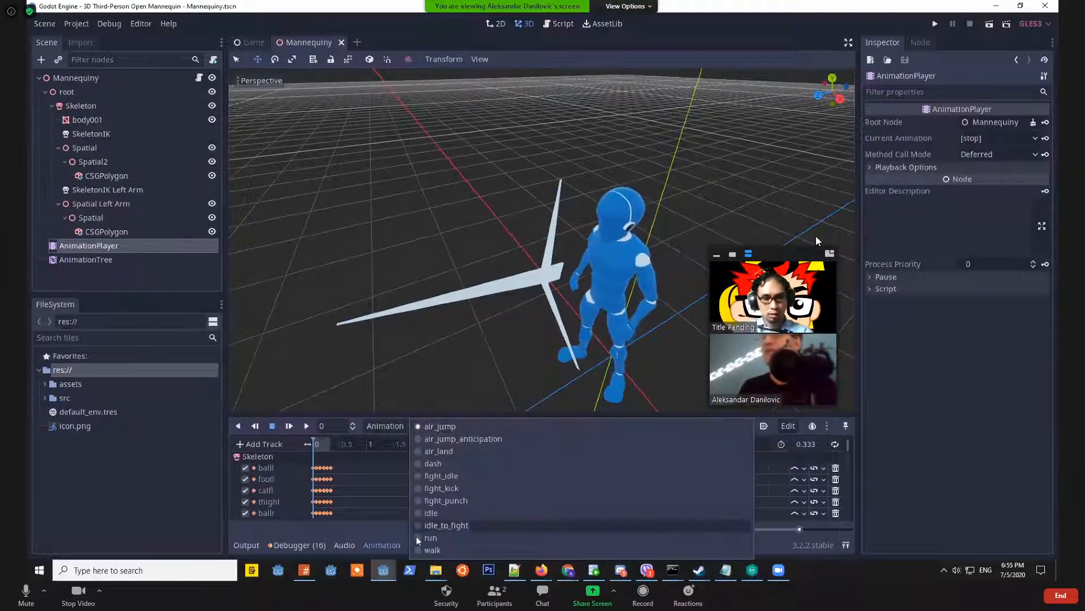
{"action": "left_click", "coordinate": [419, 513]}
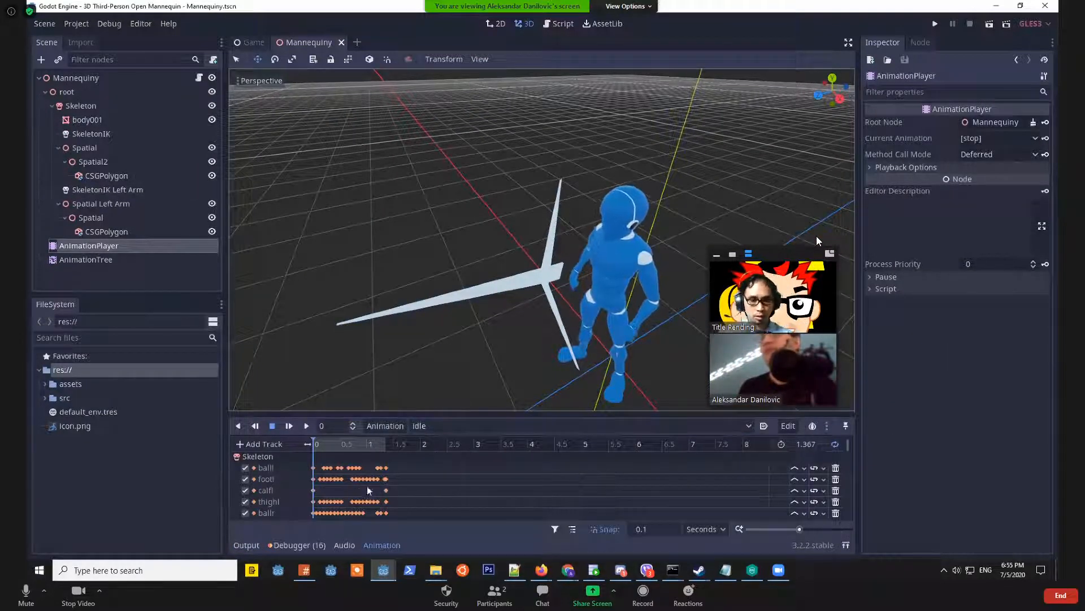
{"action": "scroll", "coordinate": [368, 486], "scroll_direction": "down", "scroll_amount": 10}
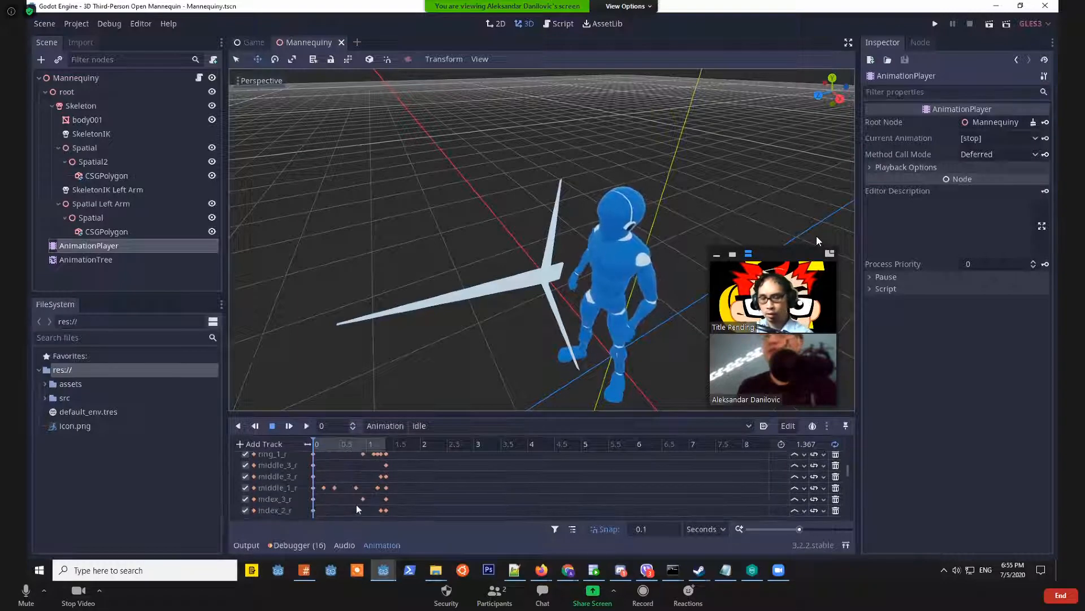
{"action": "scroll", "coordinate": [356, 500], "scroll_direction": "down", "scroll_amount": 10}
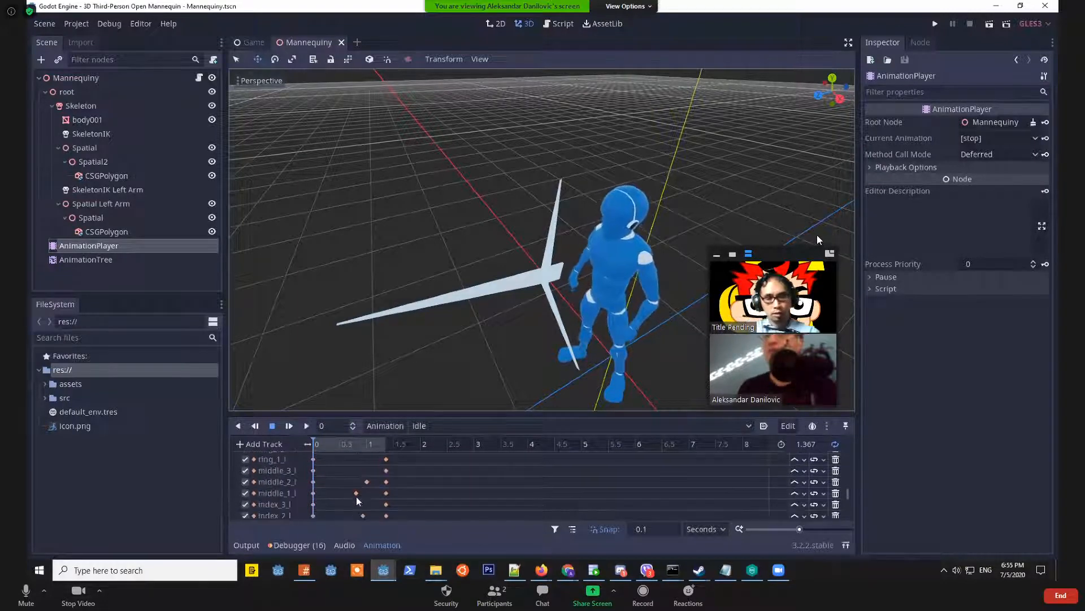
{"action": "scroll", "coordinate": [357, 497], "scroll_direction": "down", "scroll_amount": 5}
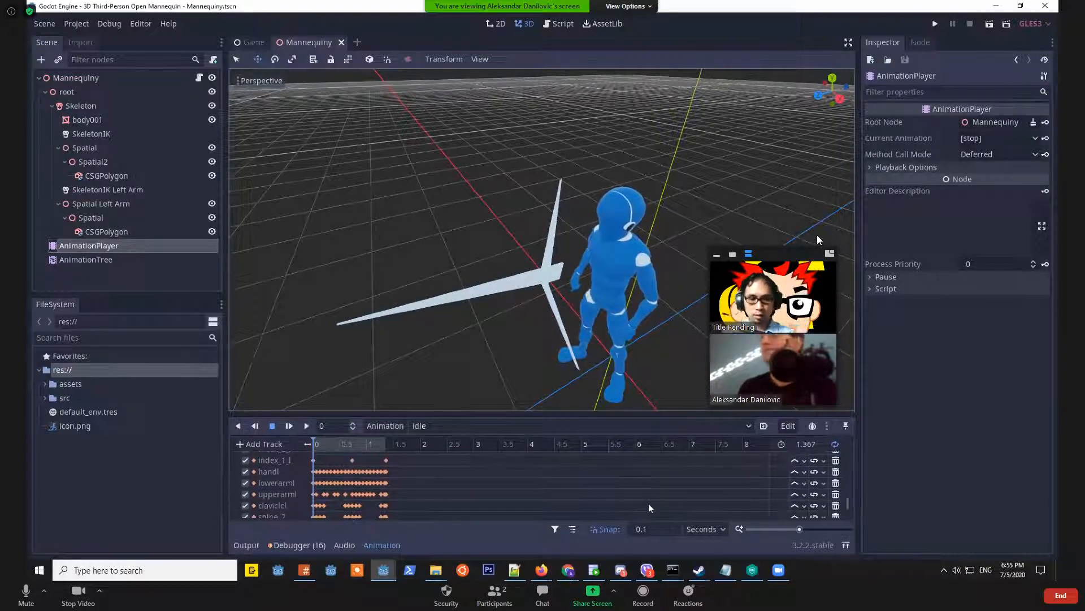
{"action": "scroll", "coordinate": [649, 503], "scroll_direction": "down", "scroll_amount": 2}
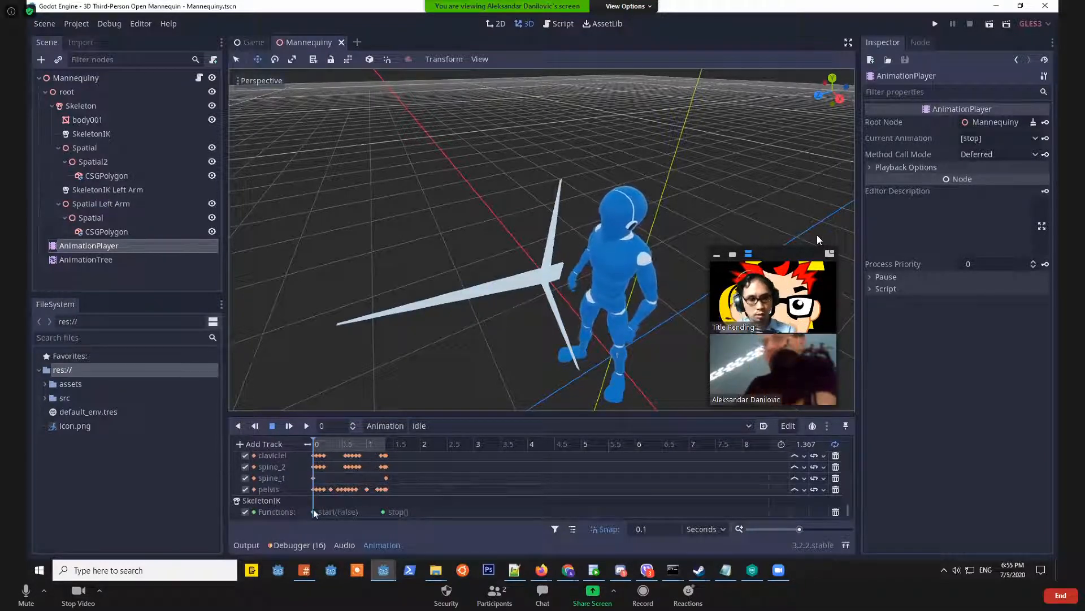
{"action": "mouse_move", "coordinate": [315, 512]}
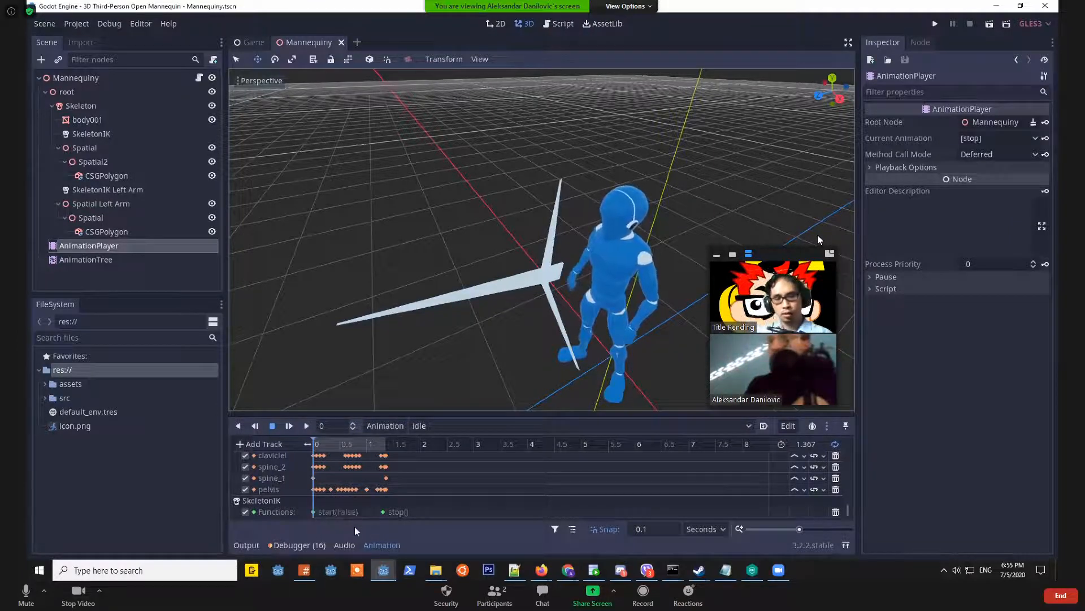
Add a call method track for SkeletonIK Left Arm to the idle animation.
{"action": "left_click", "coordinate": [90, 134]}
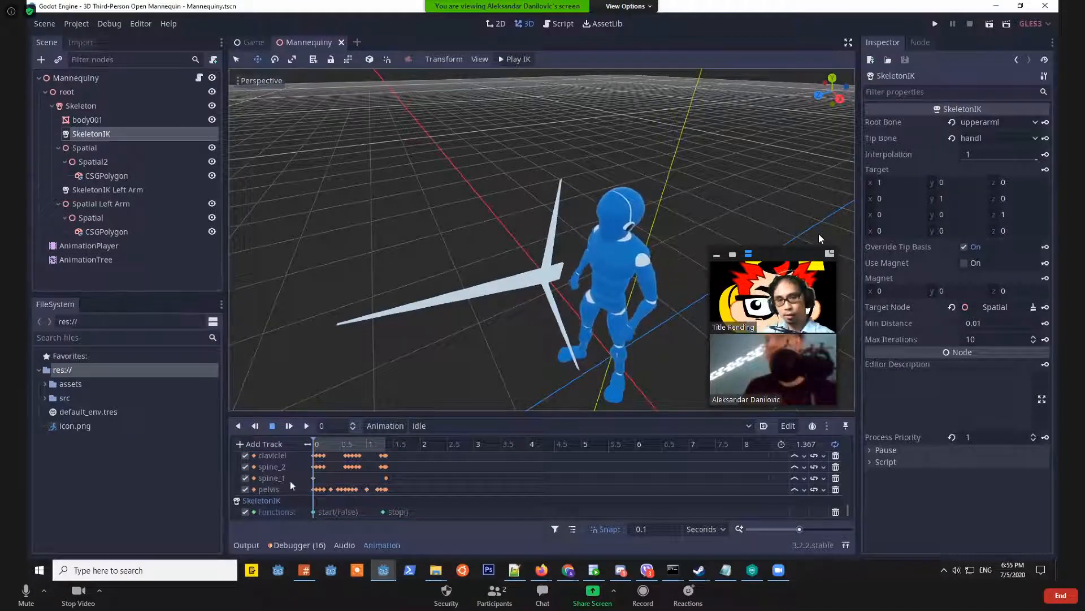
{"action": "left_click", "coordinate": [252, 444]}
{"action": "left_click", "coordinate": [268, 483]}
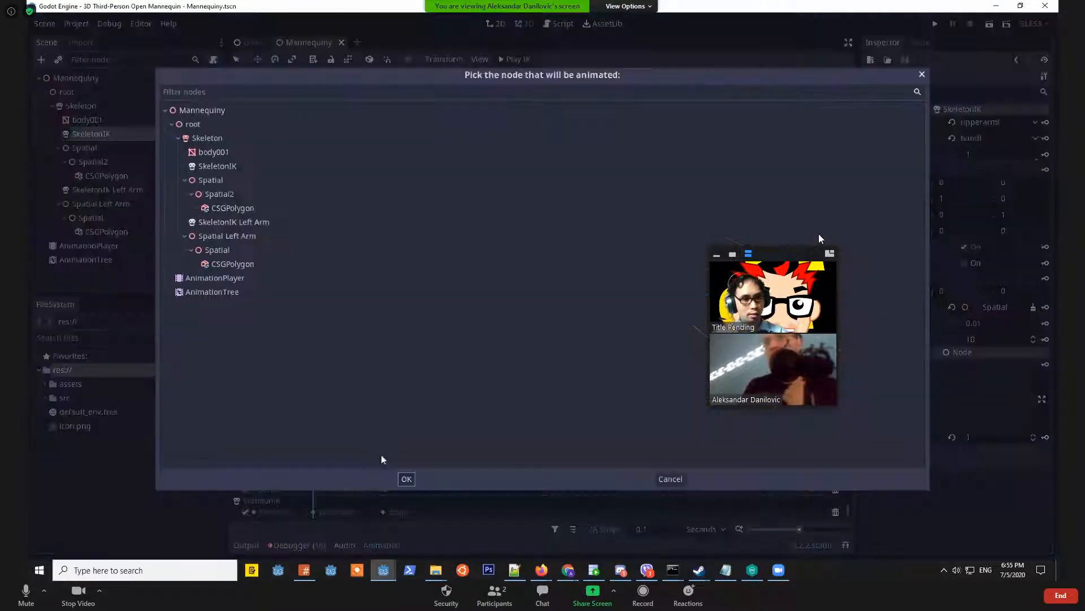
{"action": "left_click", "coordinate": [217, 93]}
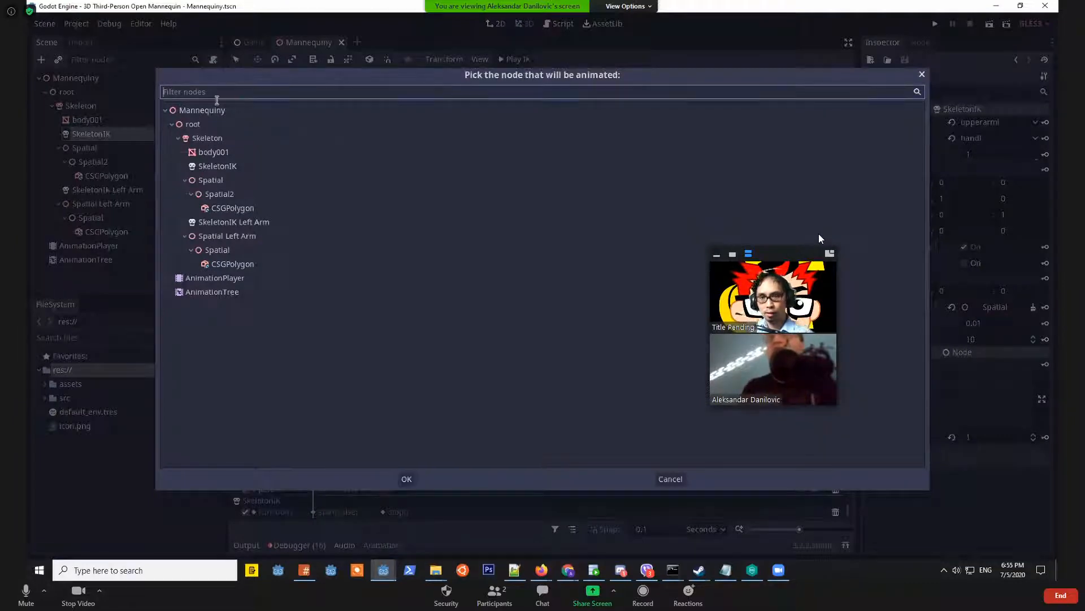
{"action": "type", "text": "Sle"}
{"action": "key", "text": "BackSpace"}
{"action": "key", "text": "BackSpace"}
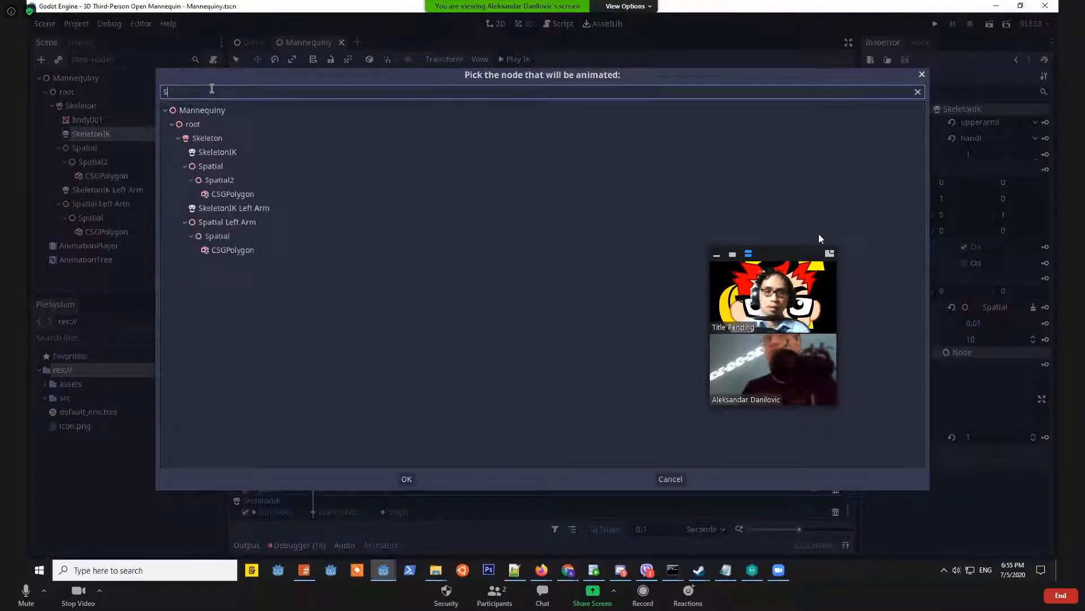
{"action": "left_click", "coordinate": [224, 153]}
{"action": "double_click", "coordinate": [219, 165]}
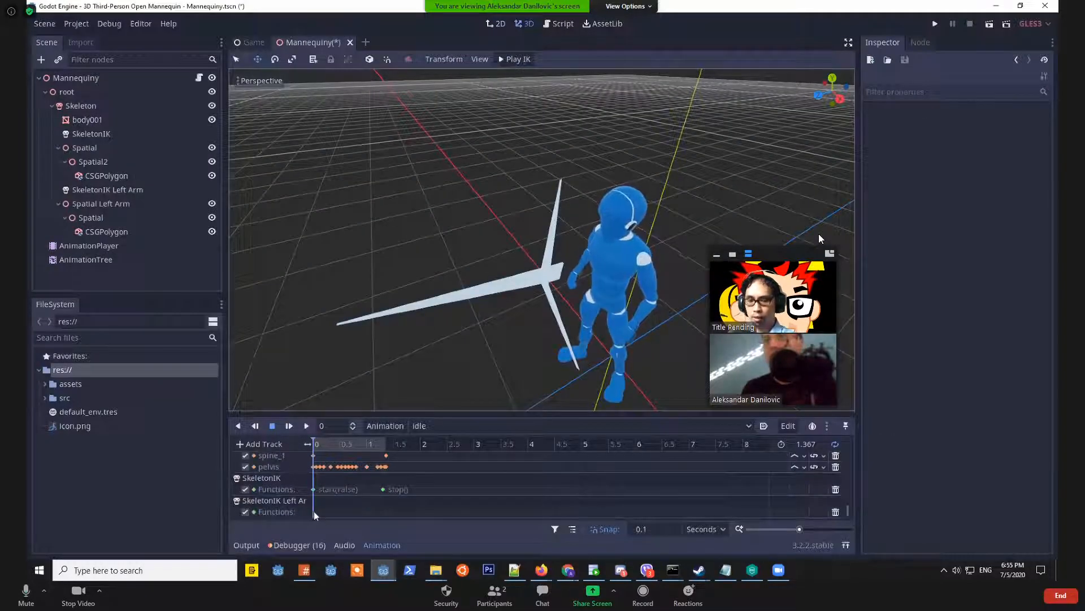
Insert a start call at 0 s and a stop call near the animation's end on the SkeletonIK Left Arm track.
{"action": "left_click", "coordinate": [314, 511]}
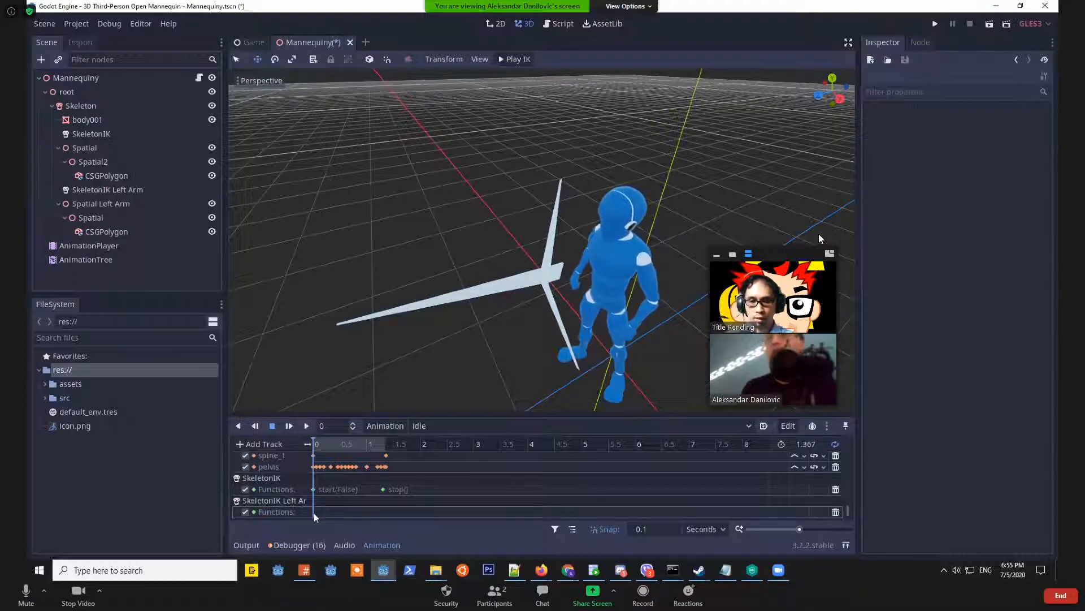
{"action": "right_click", "coordinate": [317, 516]}
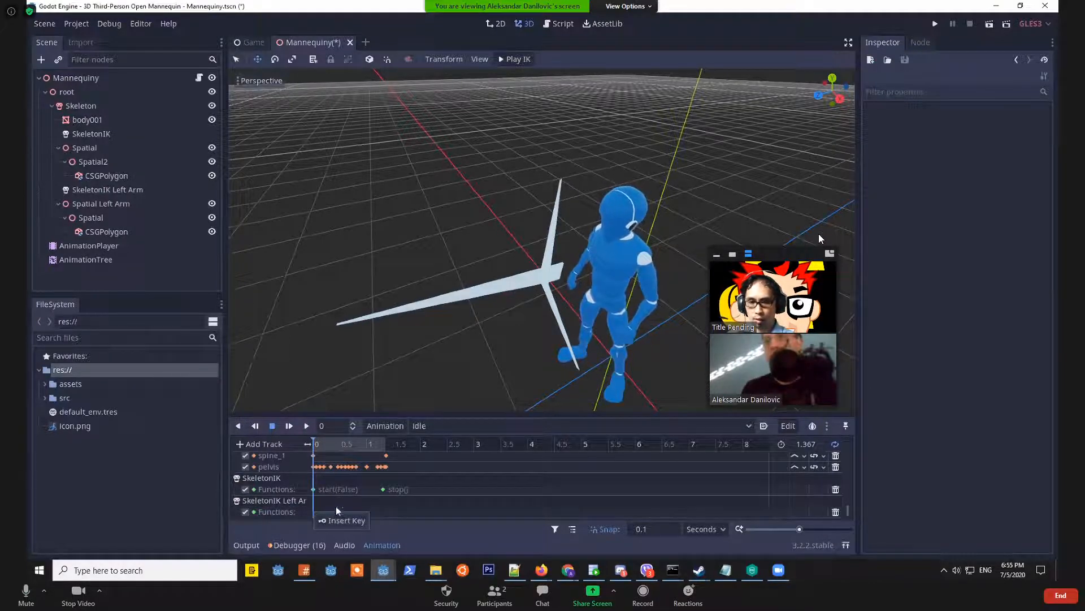
{"action": "left_click", "coordinate": [341, 520]}
{"action": "type", "text": "start"}
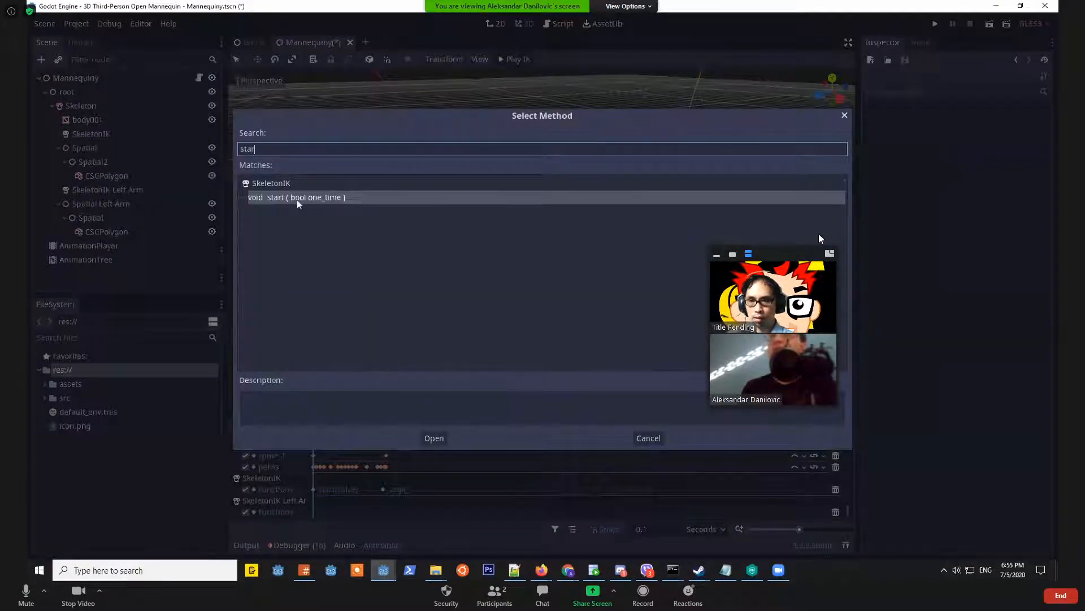
{"action": "double_click", "coordinate": [297, 196]}
{"action": "right_click", "coordinate": [382, 512]}
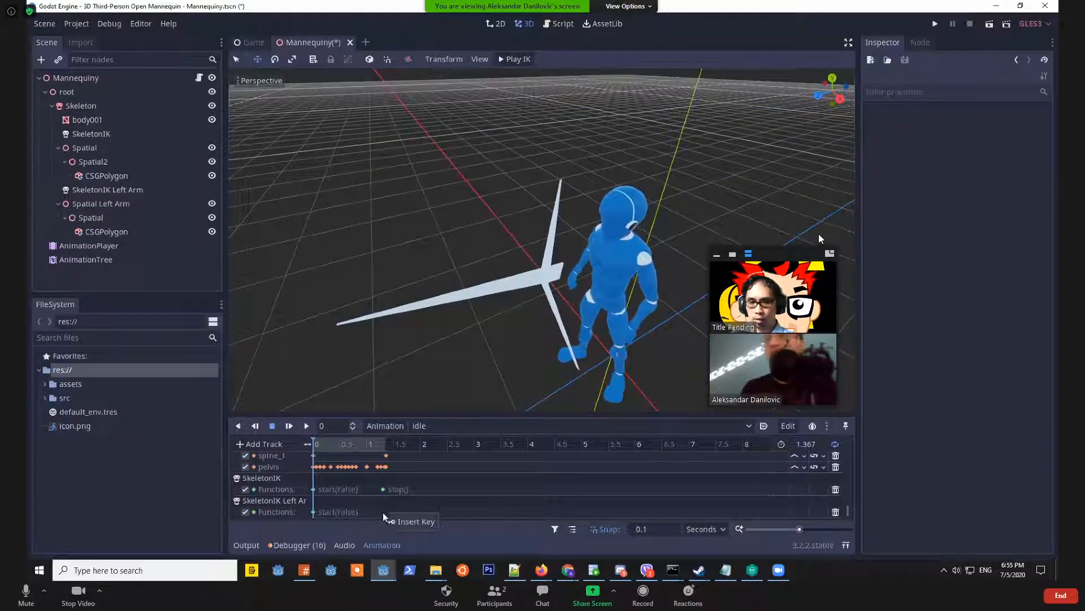
{"action": "left_click", "coordinate": [398, 521]}
{"action": "type", "text": "stop"}
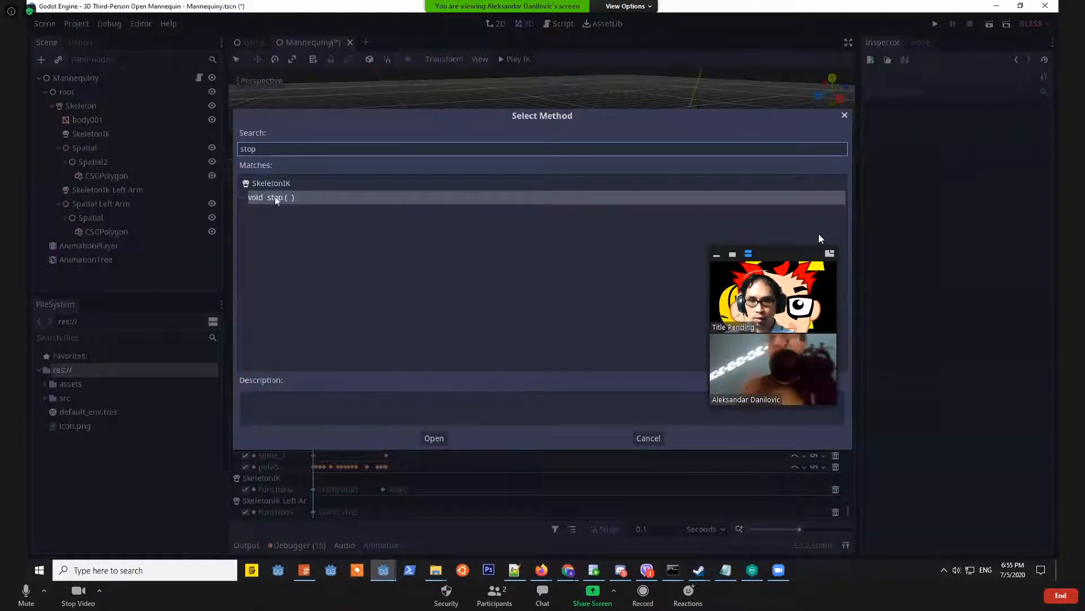
{"action": "double_click", "coordinate": [274, 196]}
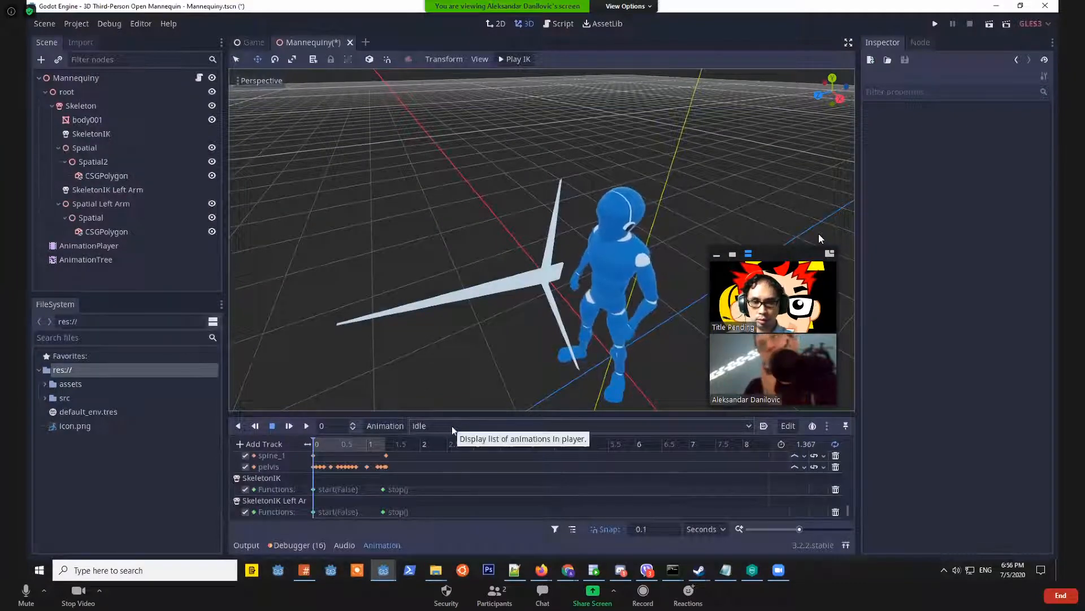
Save the Mannequiny scene and run the project to check both arms in game.
{"action": "key", "text": "ctrl+s"}
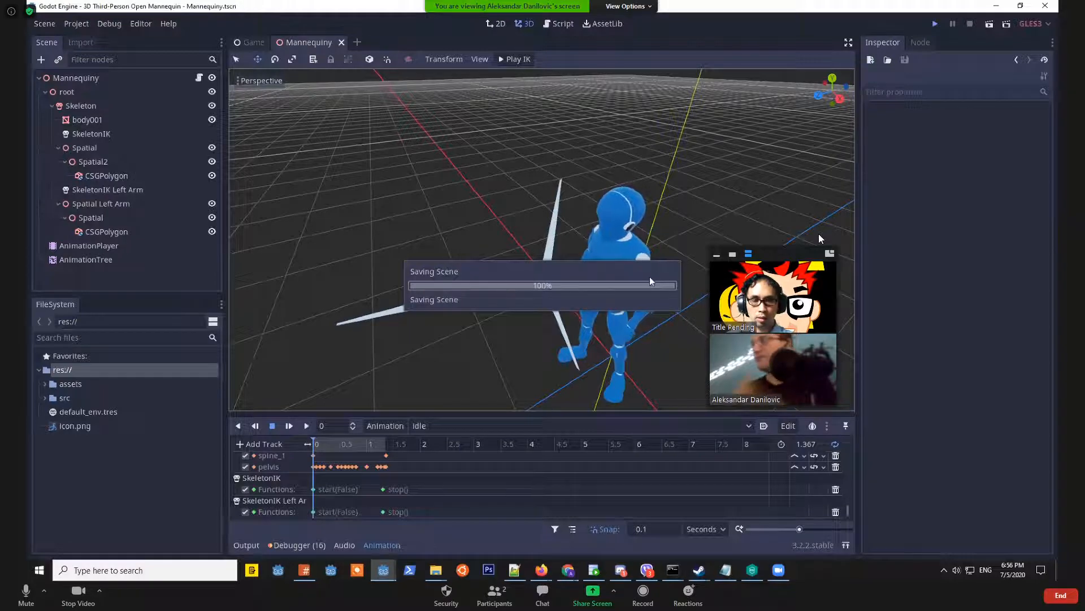
{"action": "key", "text": "F5"}
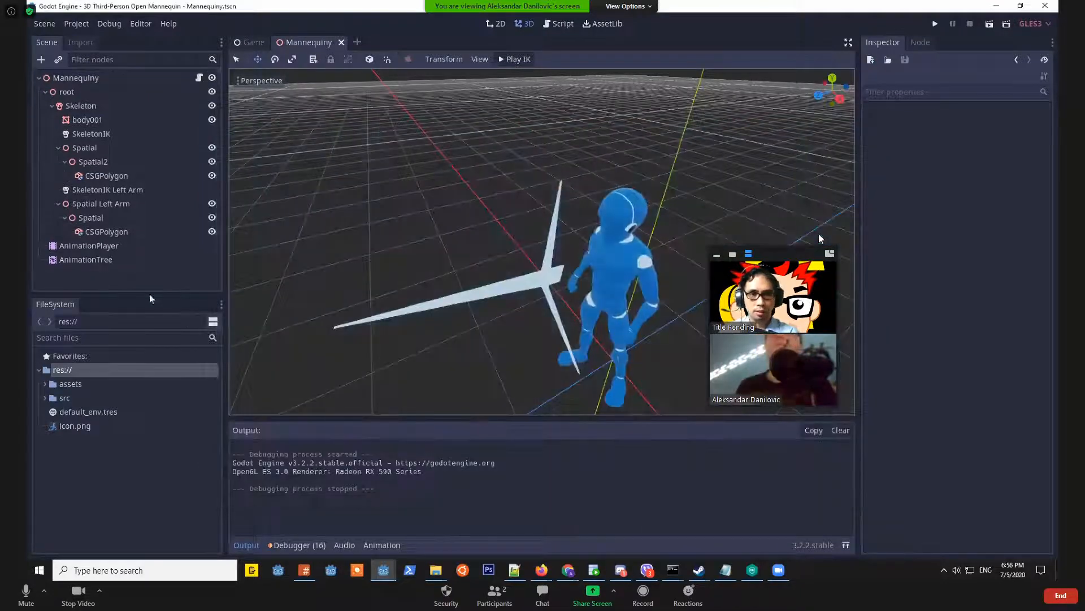
Enable Use Magnet on SkeletonIK Left Arm, save the scene and test the mannequin's movement in the running game.
{"action": "left_click", "coordinate": [120, 184]}
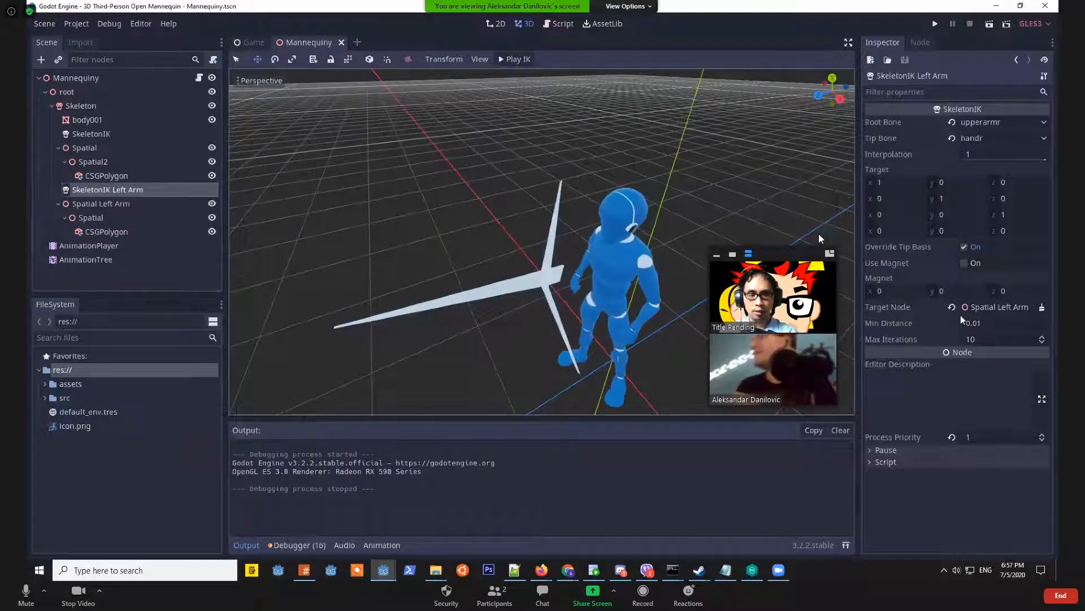
{"action": "left_click", "coordinate": [964, 263]}
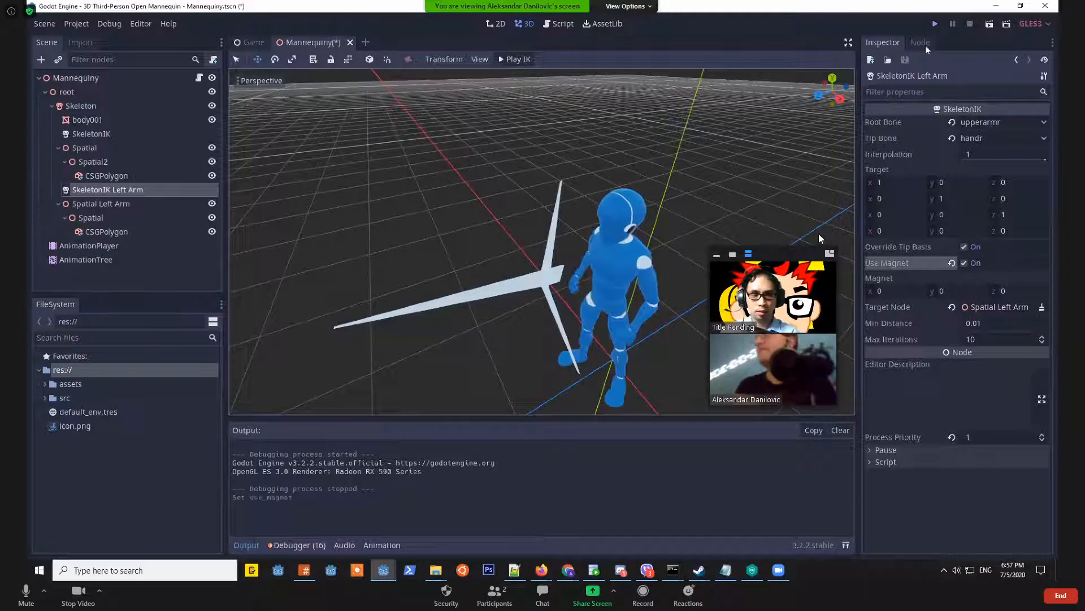
{"action": "key", "text": "ctrl+s"}
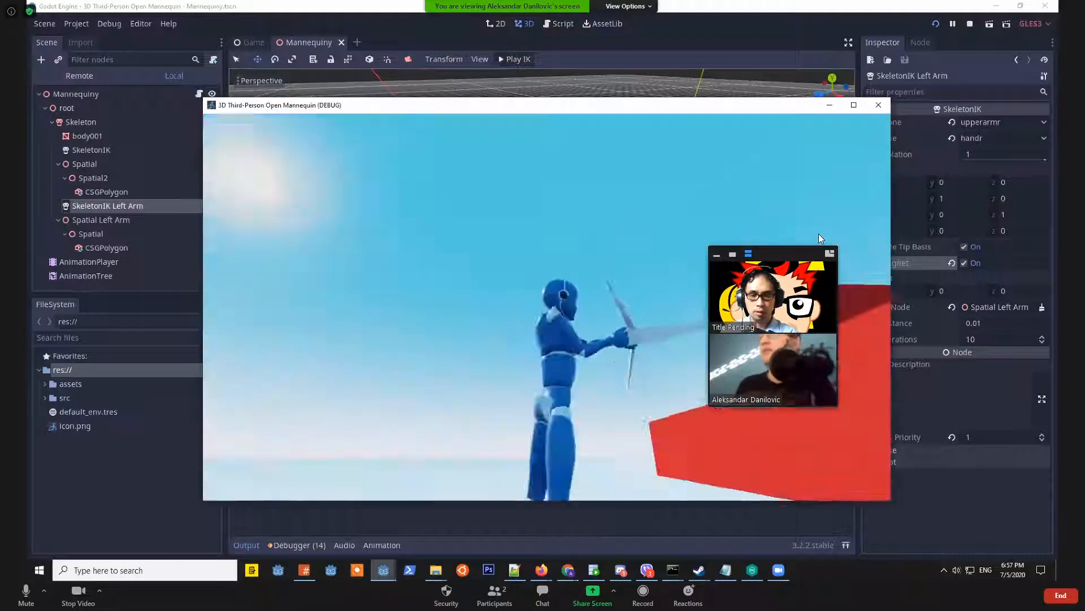
{"action": "key", "text": "d"}
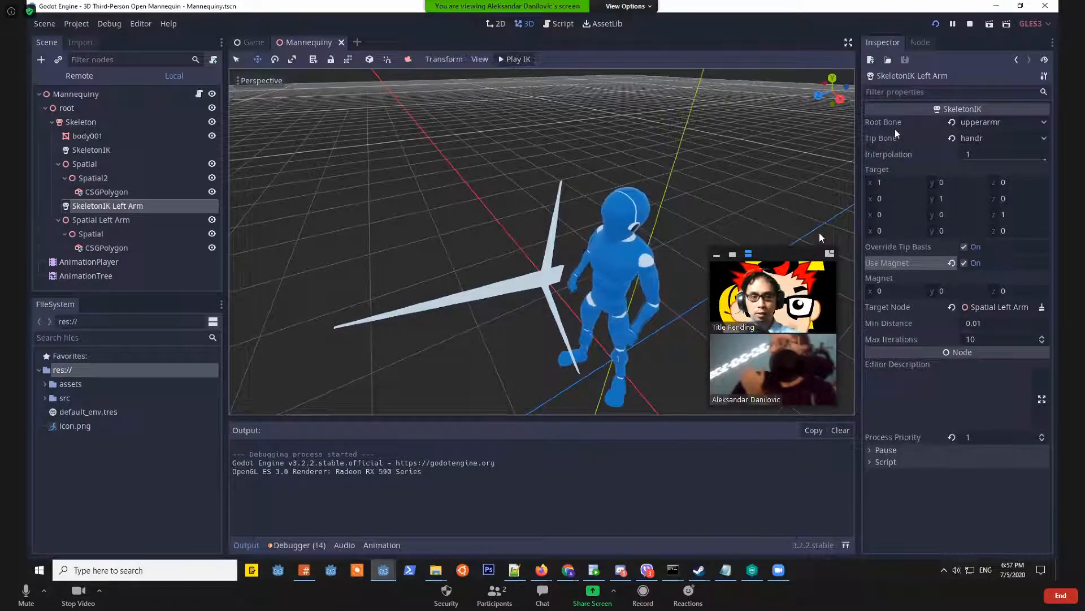
Set the root bone of SkeletonIK Left Arm to spine_2 and stop the running project.
{"action": "left_click", "coordinate": [988, 124]}
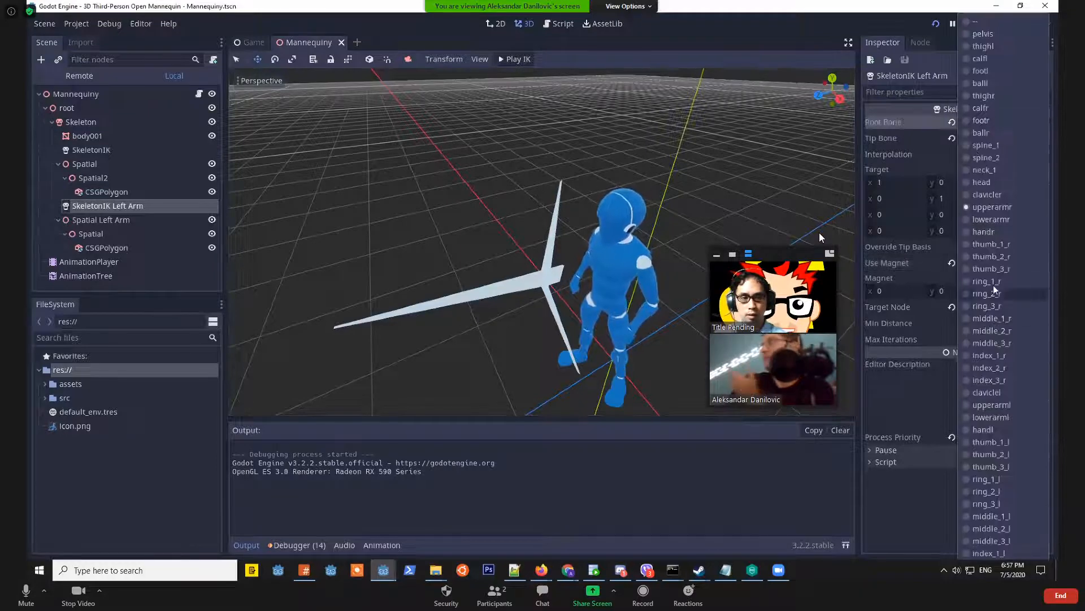
{"action": "left_click", "coordinate": [992, 158]}
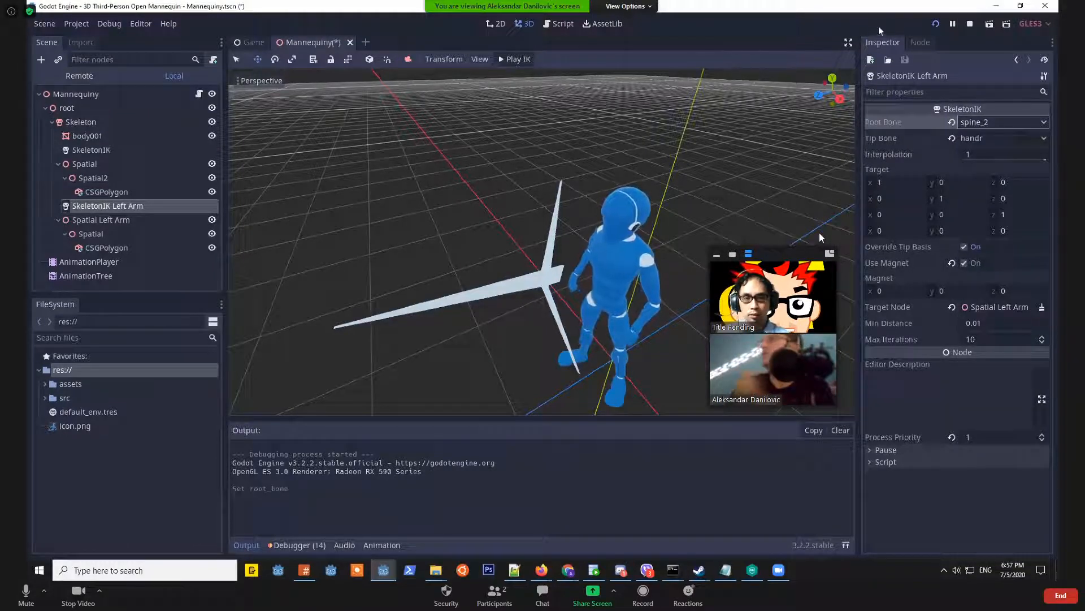
{"action": "left_click", "coordinate": [968, 25]}
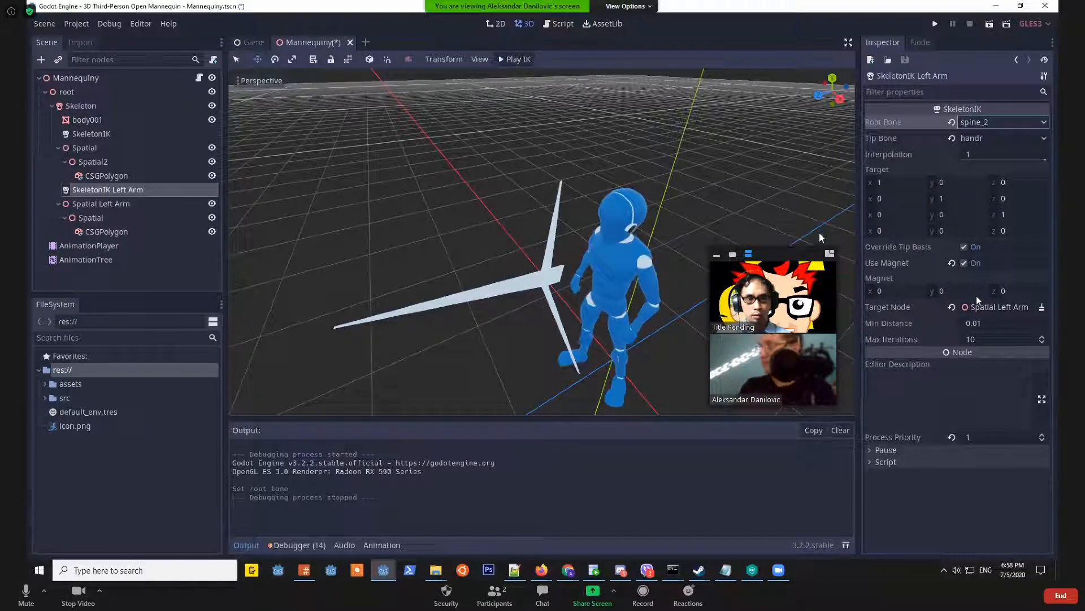
Toggle the visibility of Spatial Left Arm off and on to inspect the target node and its child Spatial.
{"action": "left_click", "coordinate": [900, 311]}
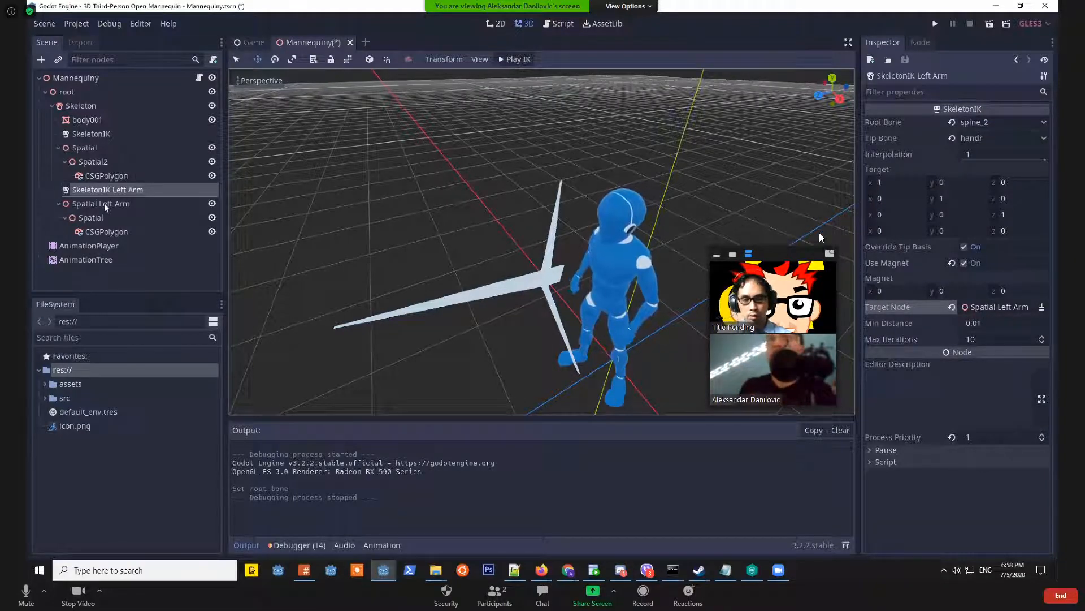
{"action": "left_click", "coordinate": [202, 207]}
{"action": "left_click", "coordinate": [212, 204]}
{"action": "left_click", "coordinate": [212, 204]}
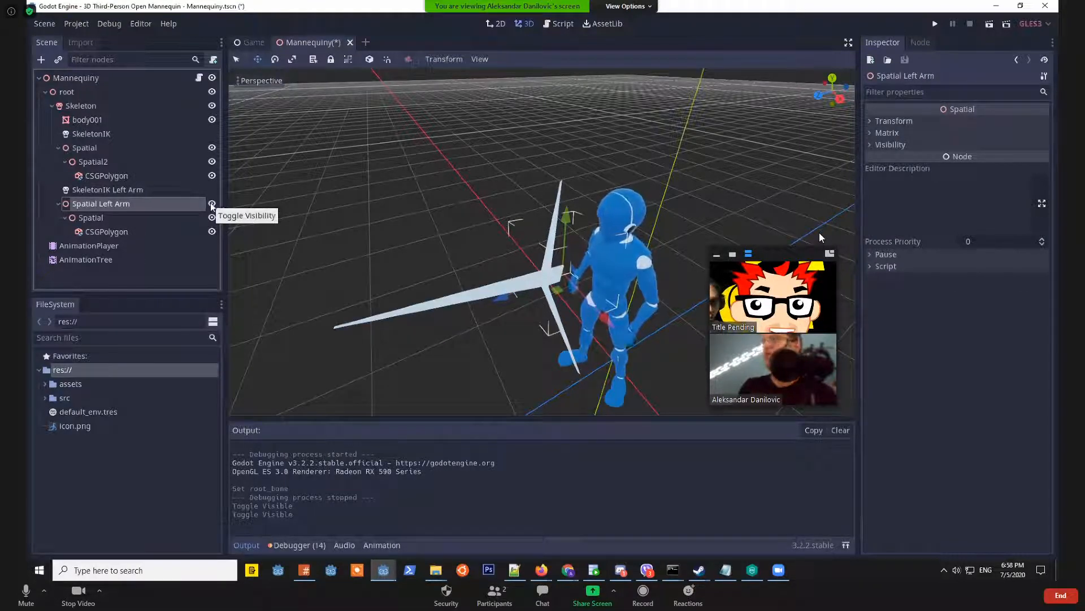
{"action": "left_click", "coordinate": [212, 204]}
{"action": "left_click", "coordinate": [212, 204]}
{"action": "left_click", "coordinate": [153, 219]}
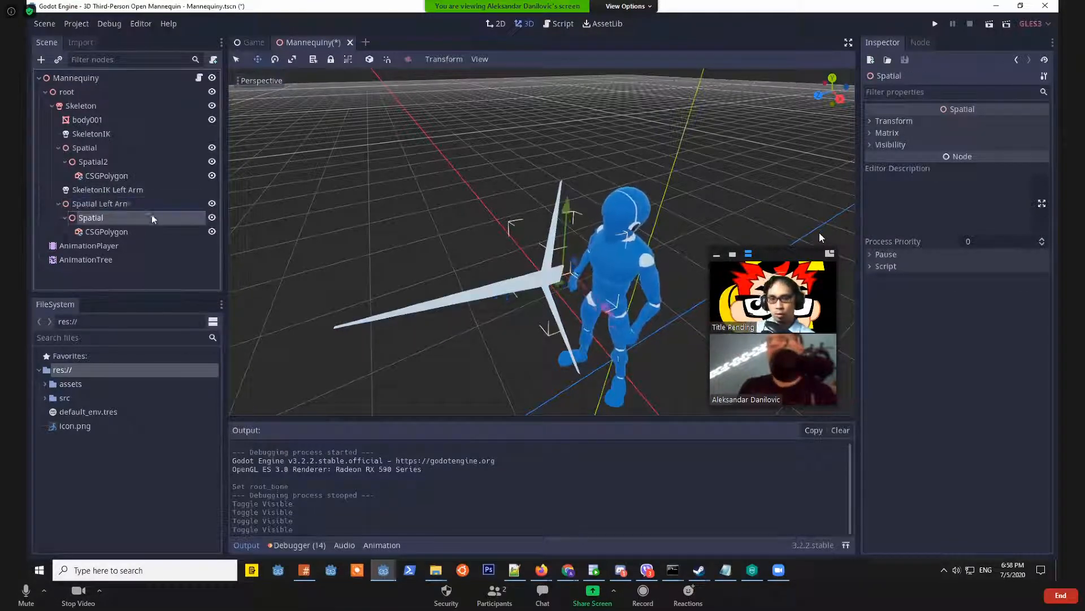
{"action": "left_click", "coordinate": [138, 205]}
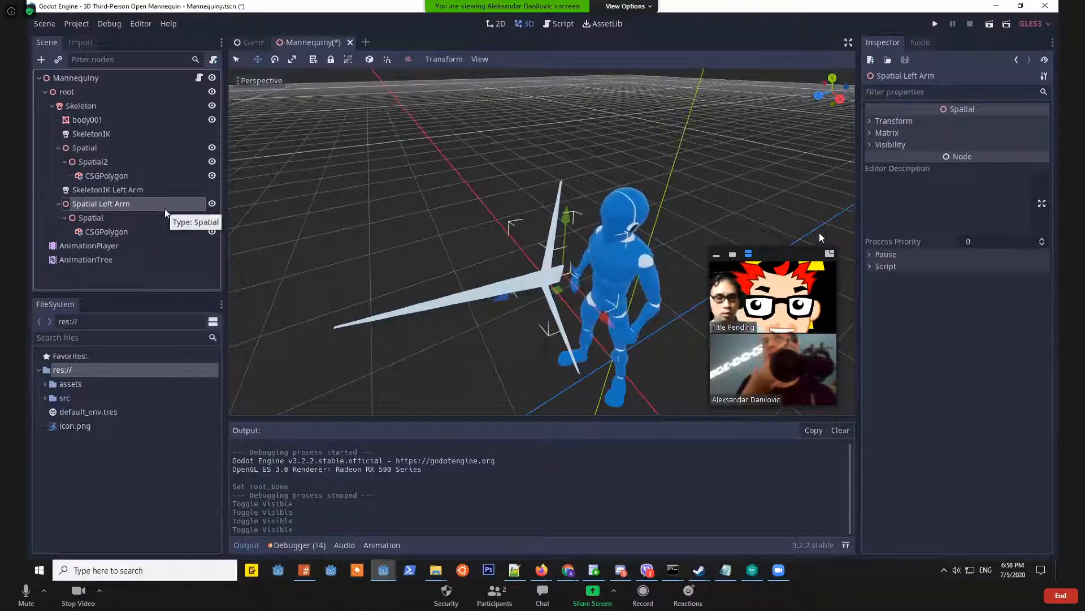
Assign Spatial Left Arm as the target node of SkeletonIK Left Arm.
{"action": "left_click", "coordinate": [158, 190]}
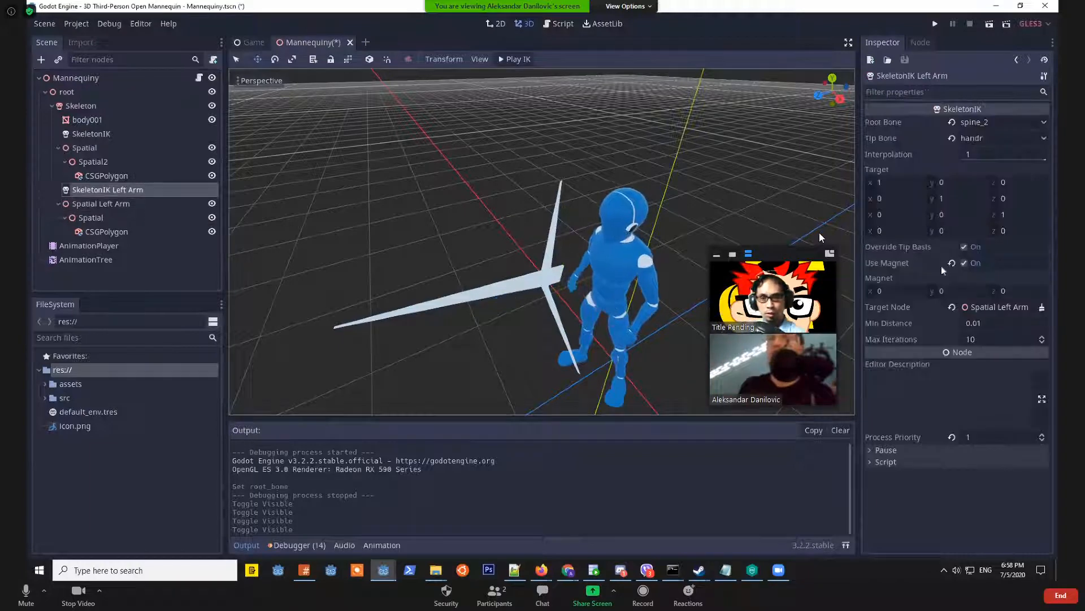
{"action": "left_click", "coordinate": [961, 310]}
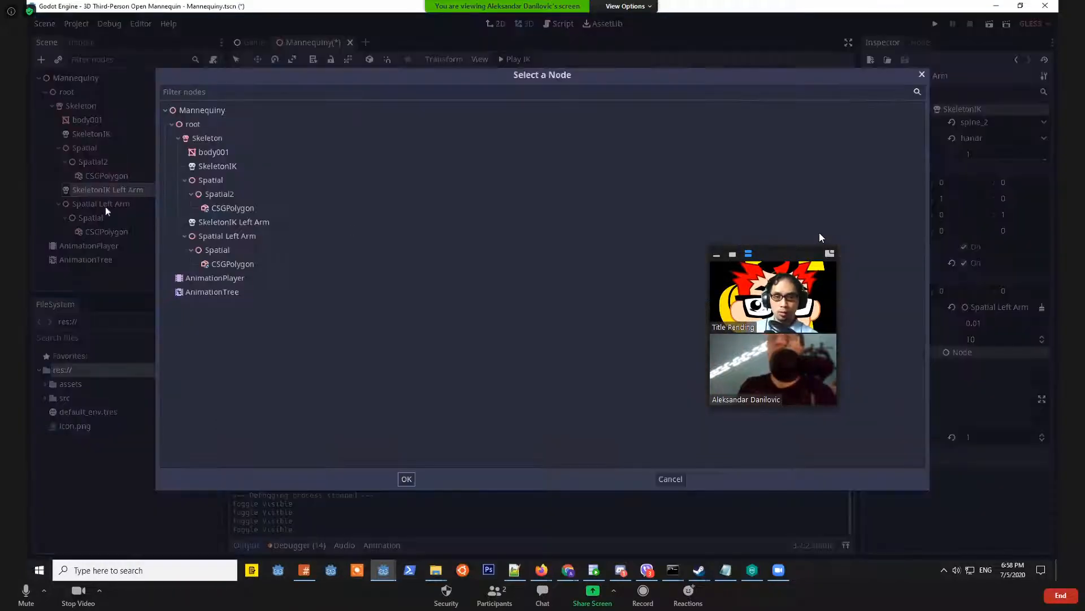
{"action": "left_click", "coordinate": [226, 236]}
{"action": "left_click", "coordinate": [407, 479]}
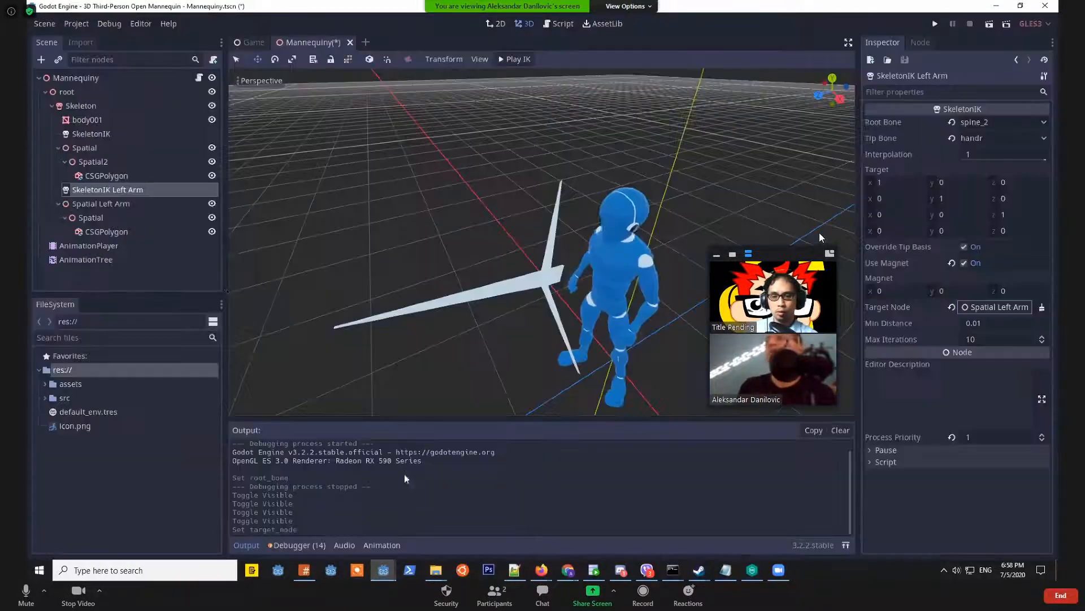
Examine the Spatial Left Arm node and the function tracks of both SkeletonIK nodes in the idle animation.
{"action": "left_click", "coordinate": [117, 204]}
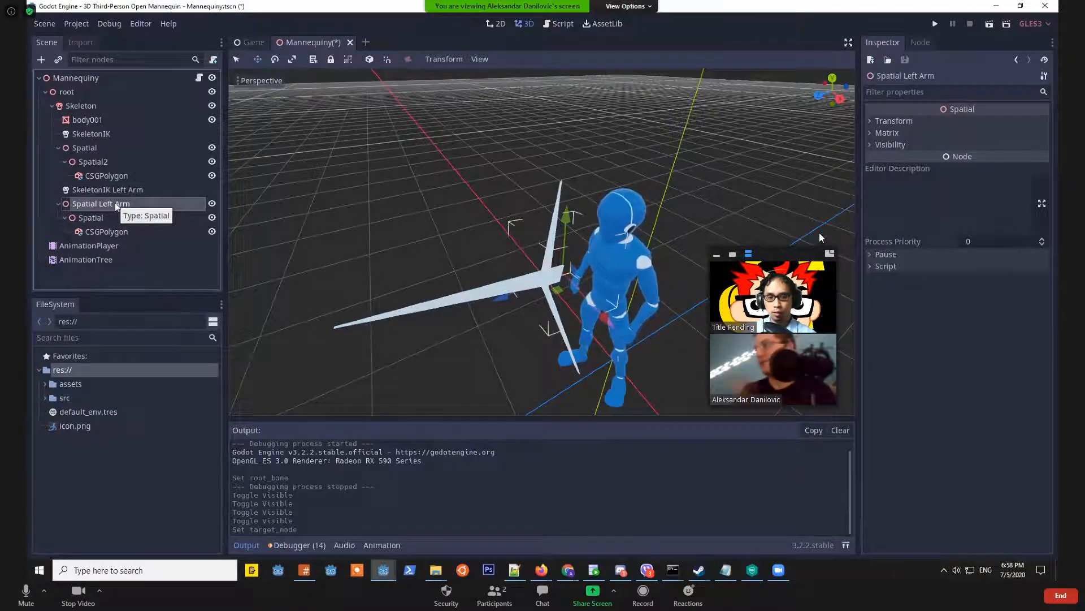
{"action": "left_click", "coordinate": [104, 247]}
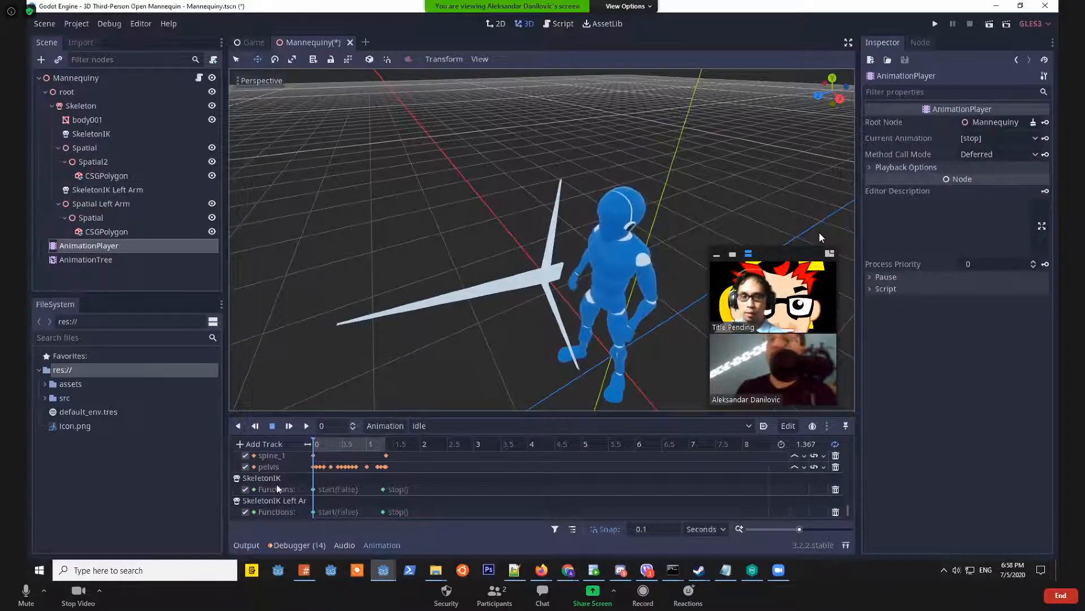
{"action": "left_click", "coordinate": [264, 444]}
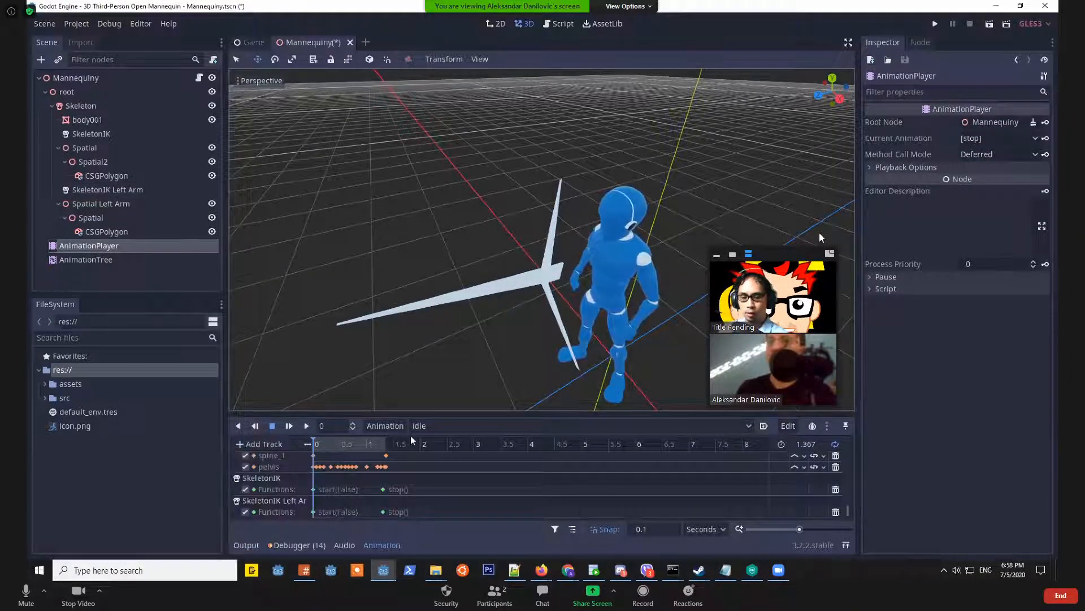